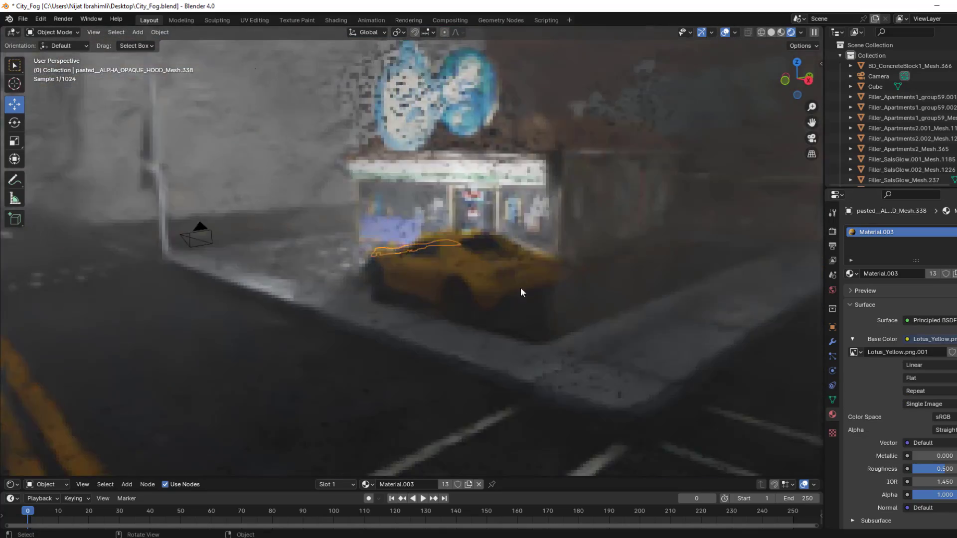
Leave the finished fog preview and return to the plain City_Fog city block layout
click(498, 279)
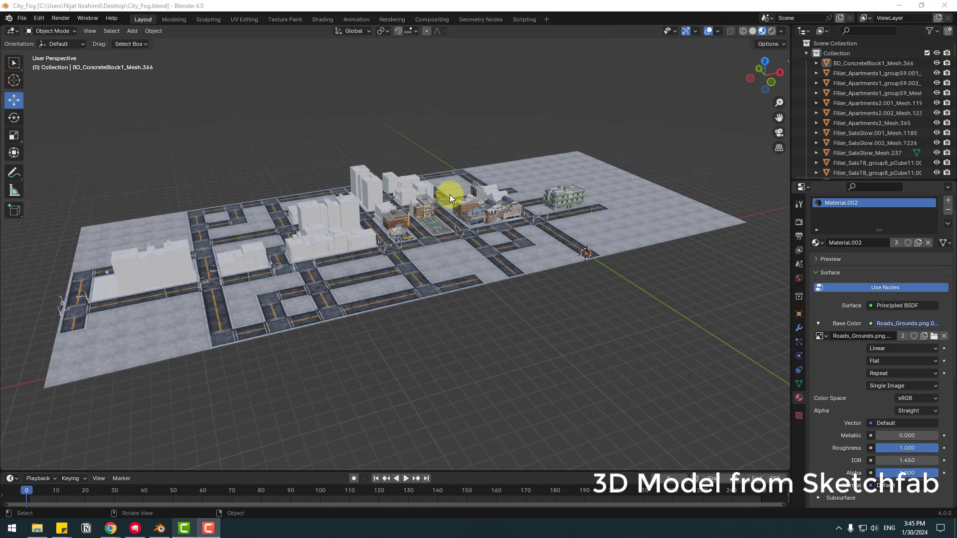
Add a new camera to the city scene
scroll(450, 195, up, 2)
middle_drag(378, 223, 304, 238)
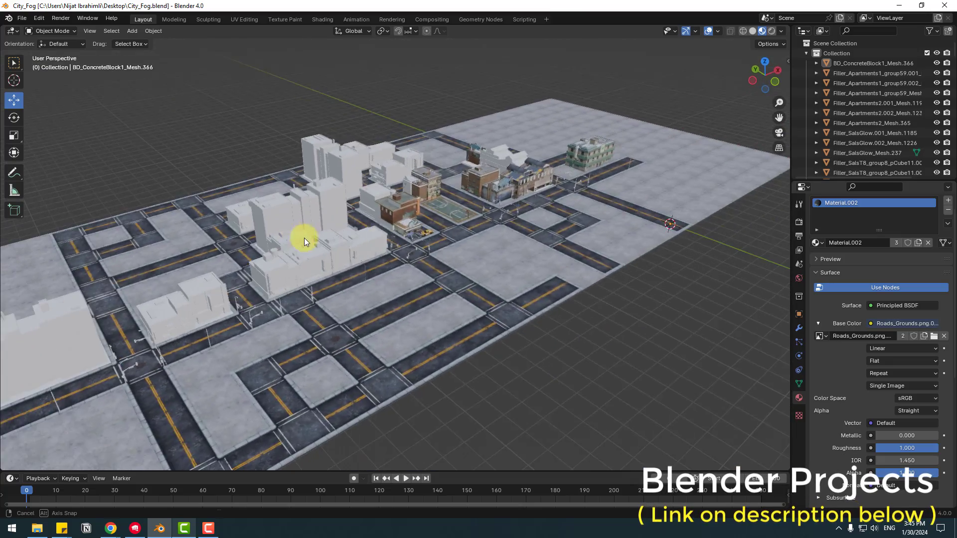
scroll(463, 225, up, 5)
middle_drag(549, 195, 449, 224)
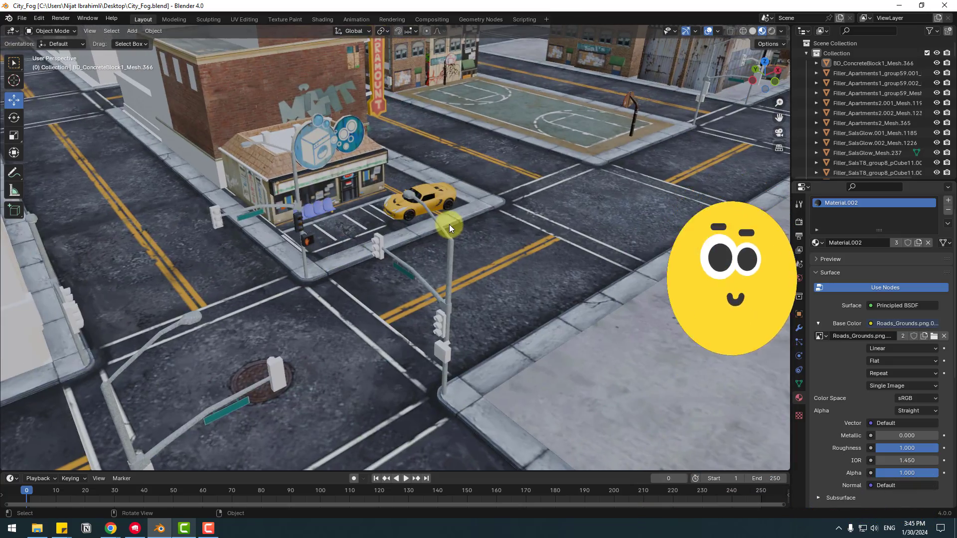
scroll(449, 225, down, 10)
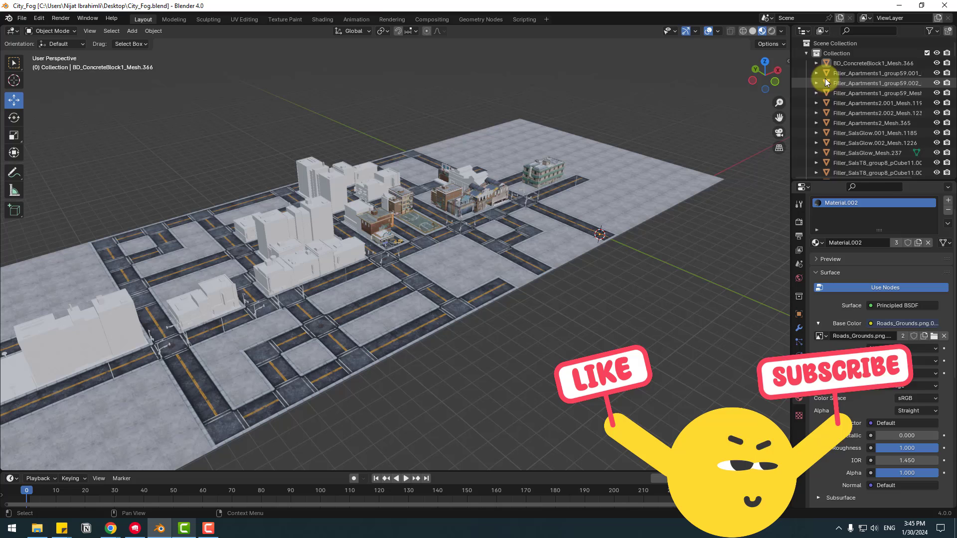
click(844, 64)
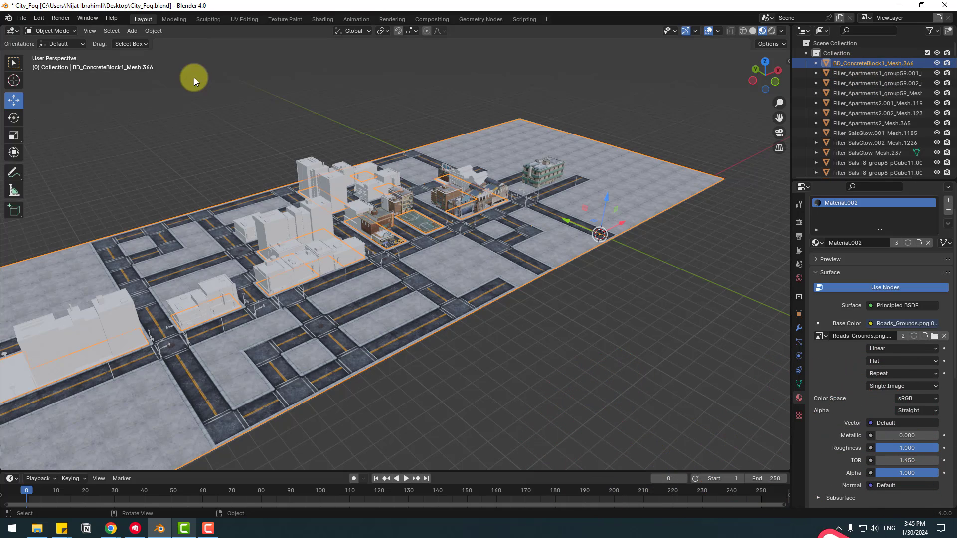
click(132, 32)
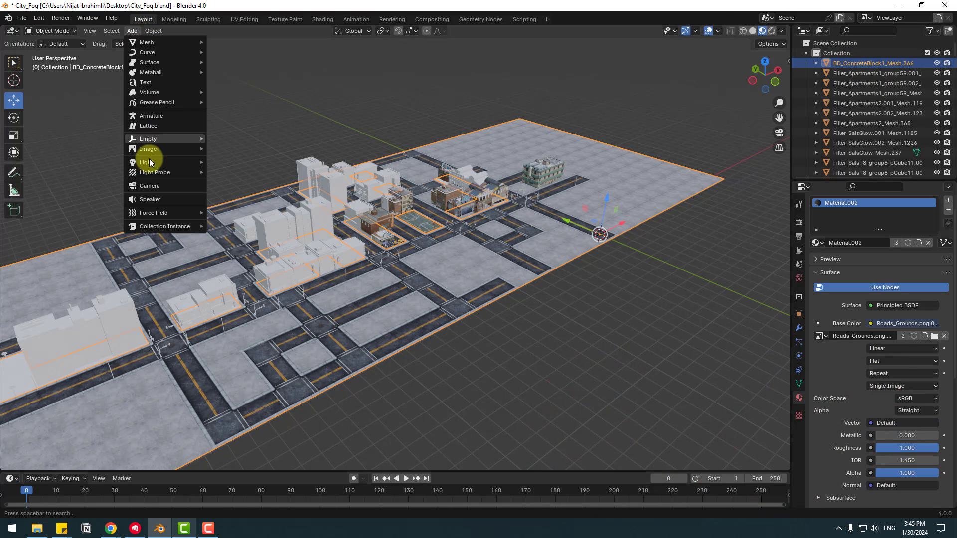
click(157, 186)
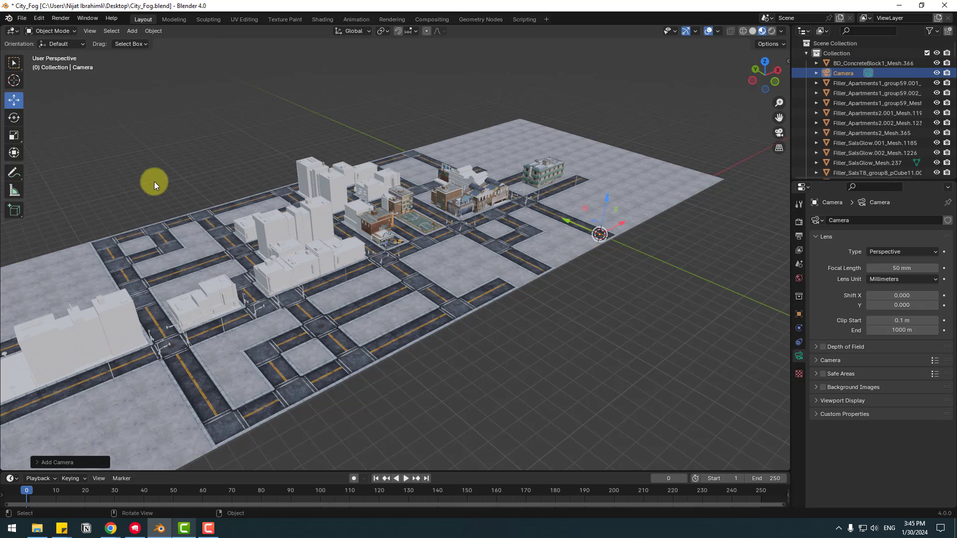
Frame the yellow car from a low street-level angle and align the camera to that view
scroll(363, 243, up, 8)
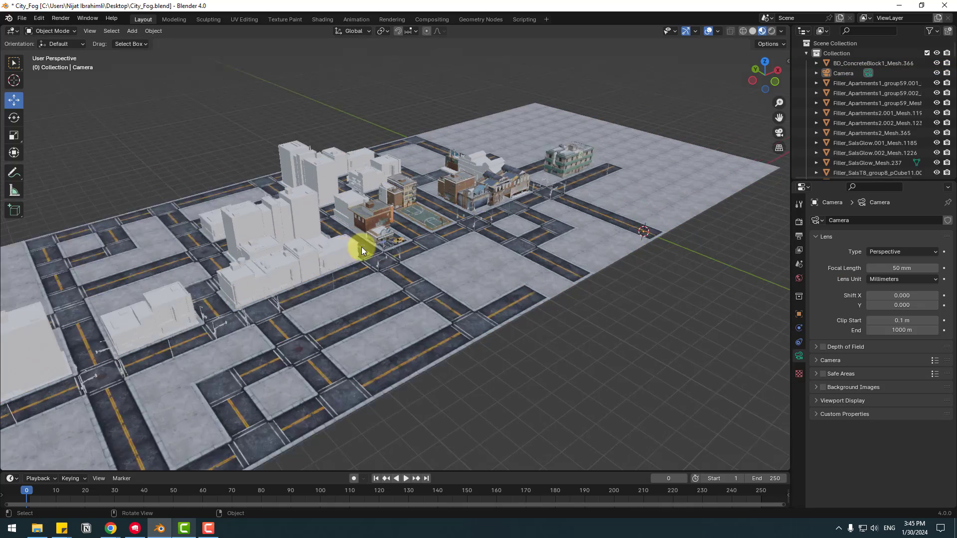
scroll(438, 192, down, 2)
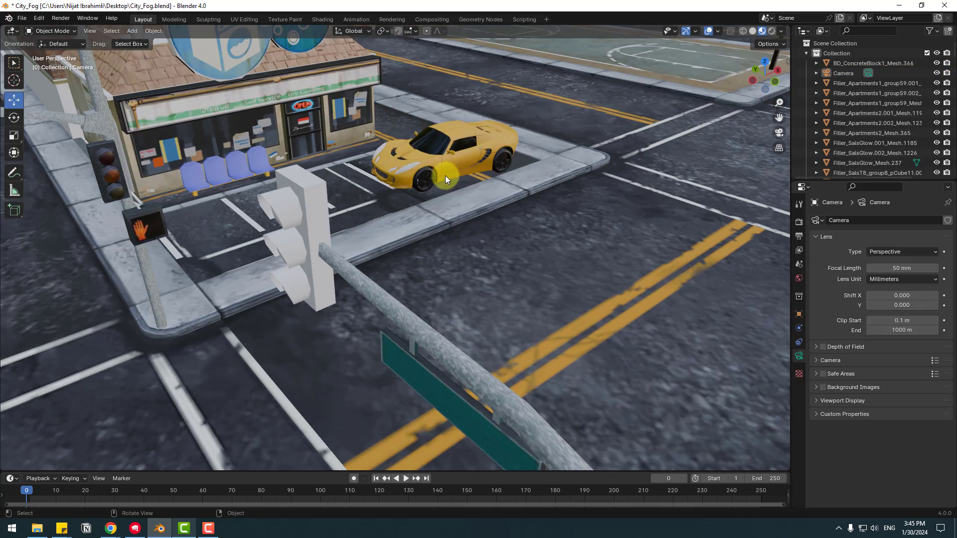
click(420, 158)
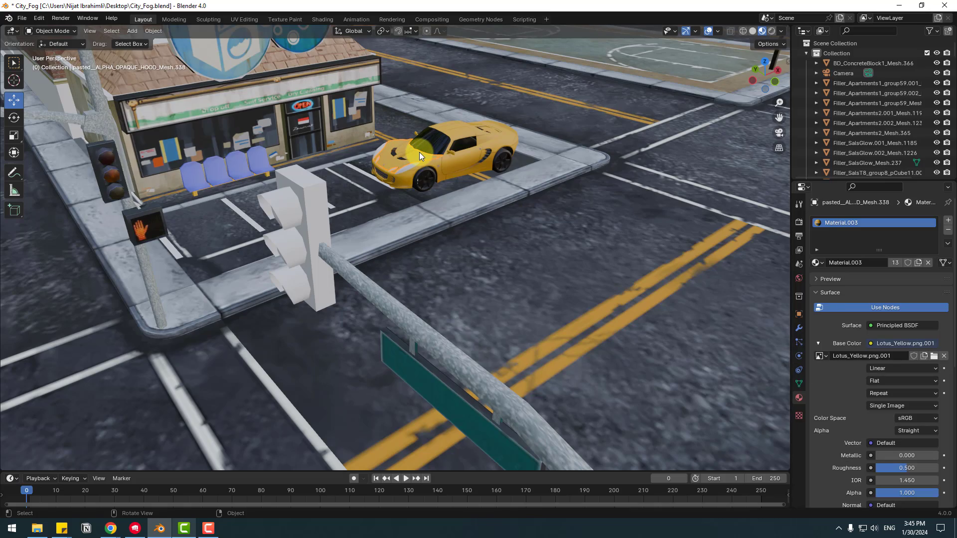
key(KP_Decimal)
middle_drag(421, 157, 572, 222)
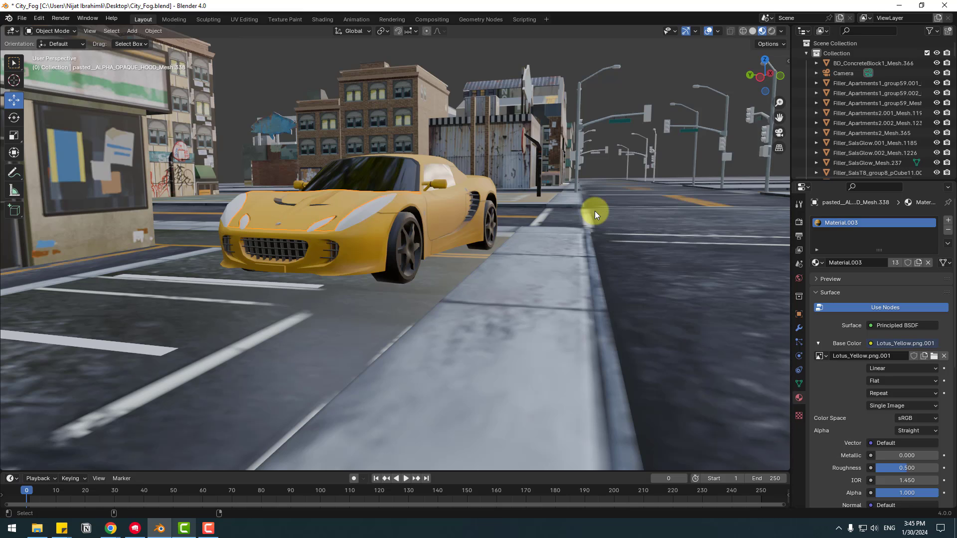
key(ctrl+alt+KP_0)
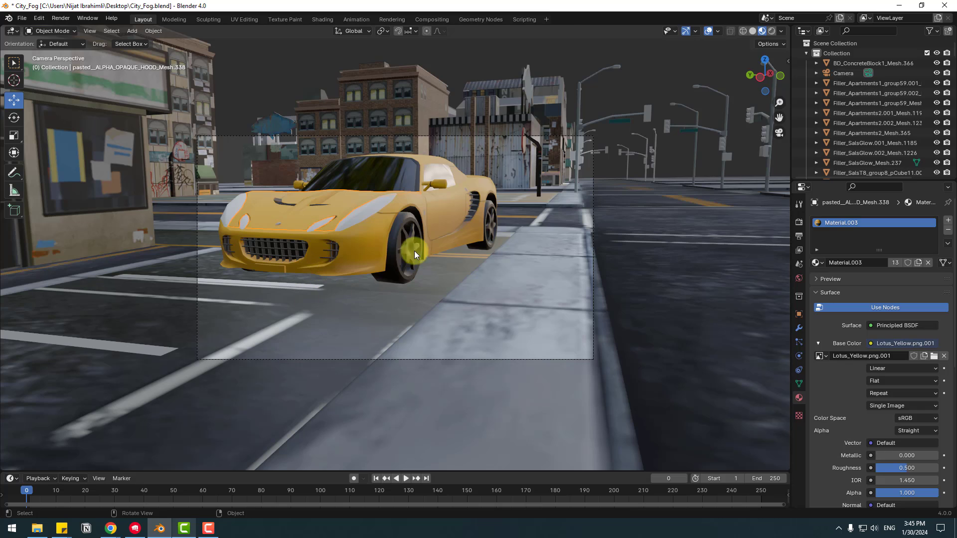
Lock the camera to the view, reframe the yellow car left of centre, then unlock it
key(n)
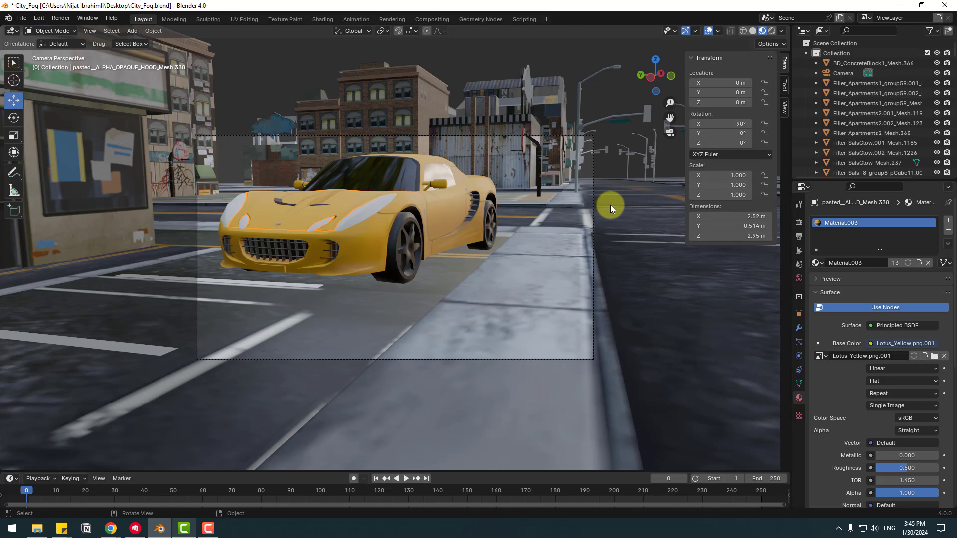
click(782, 109)
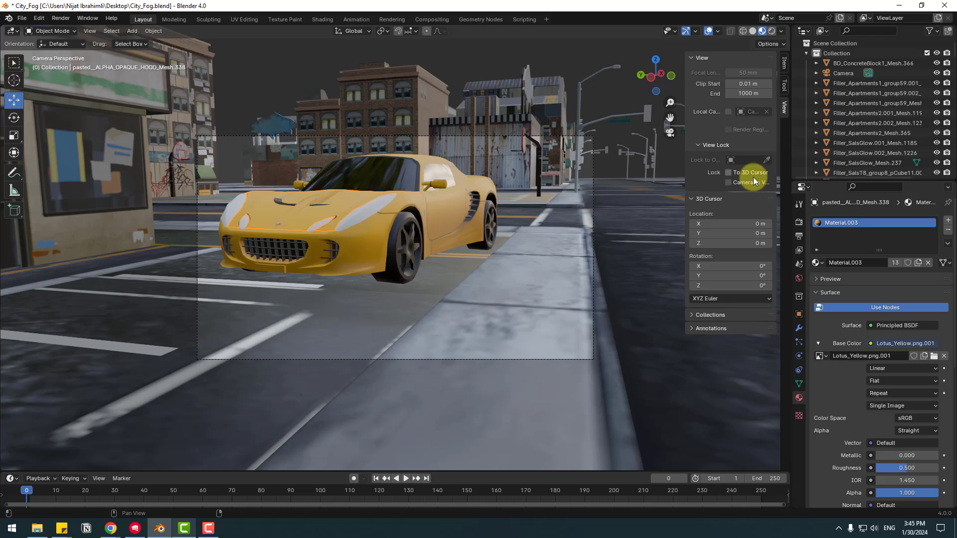
click(727, 183)
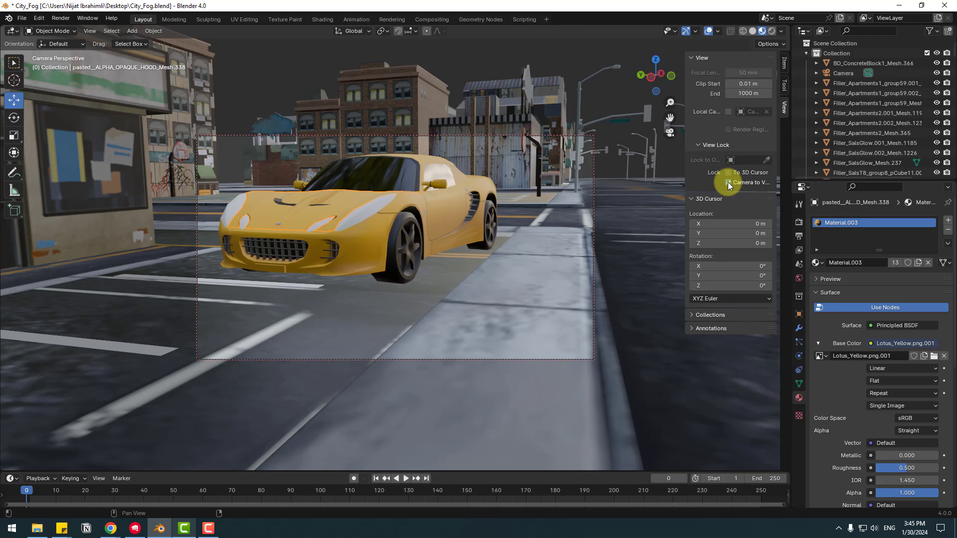
middle_drag(515, 204, 471, 235)
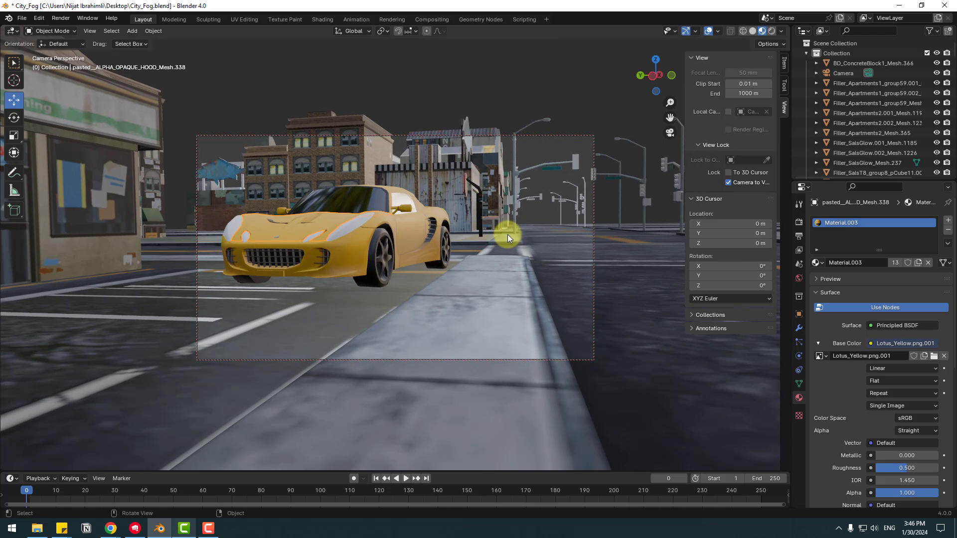
click(728, 183)
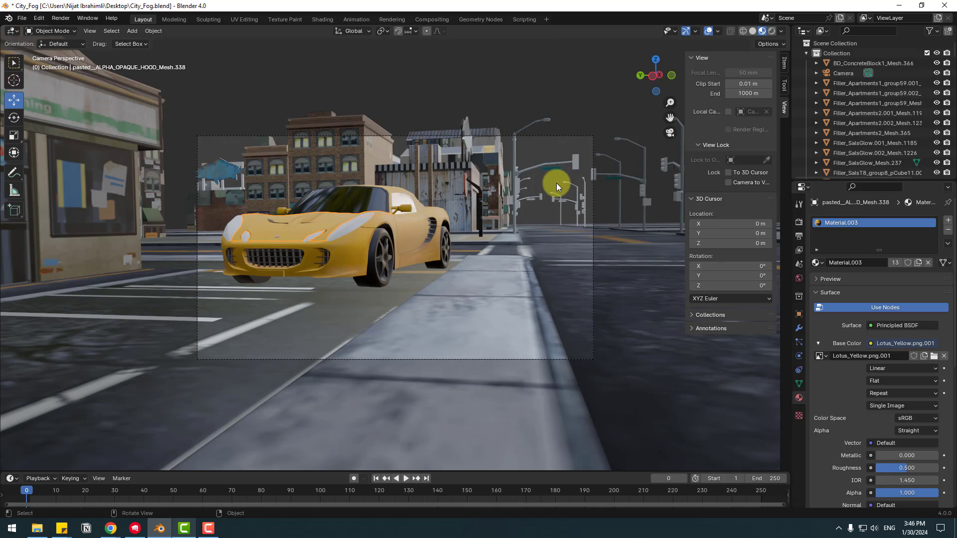
Add a cube mesh and move it over the city buildings
key(KP_0)
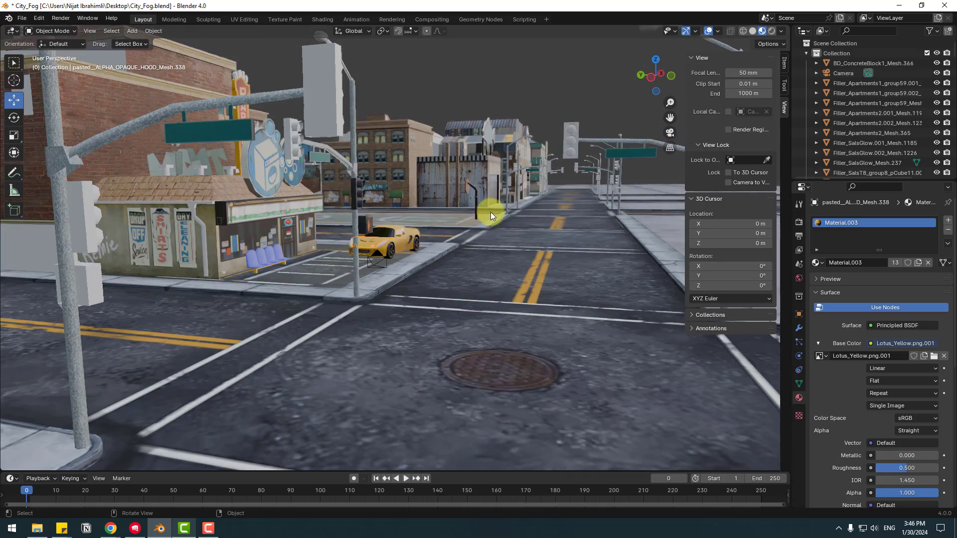
scroll(480, 244, down, 12)
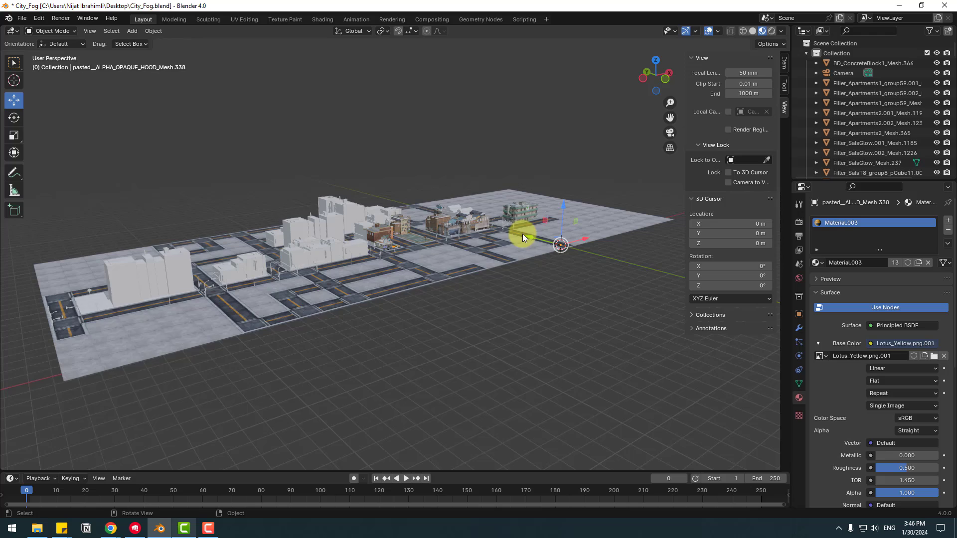
click(132, 31)
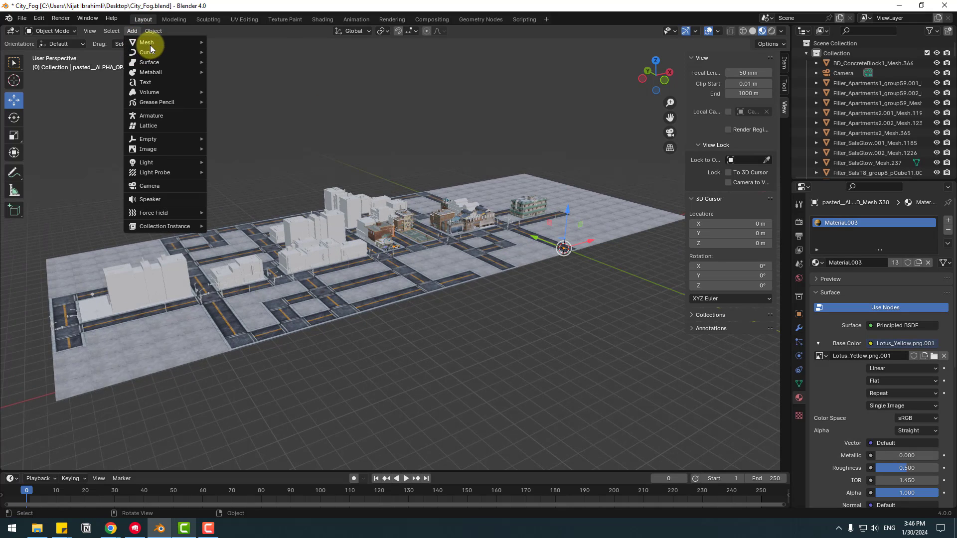
mouse_move(150, 44)
click(225, 52)
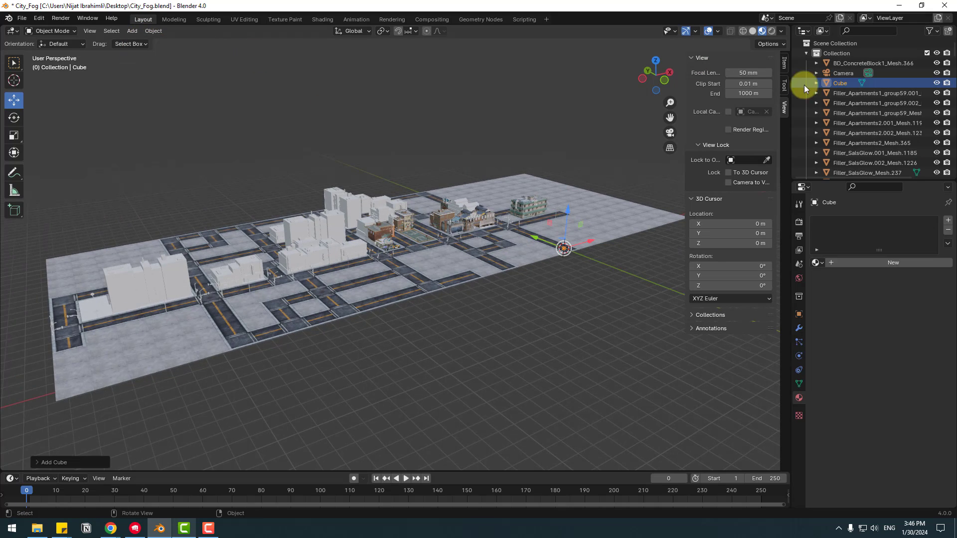
middle_drag(605, 184, 477, 277)
drag(542, 235, 460, 213)
Scale the cube along X, Y and Z into a huge tall box enclosing the city block
click(14, 135)
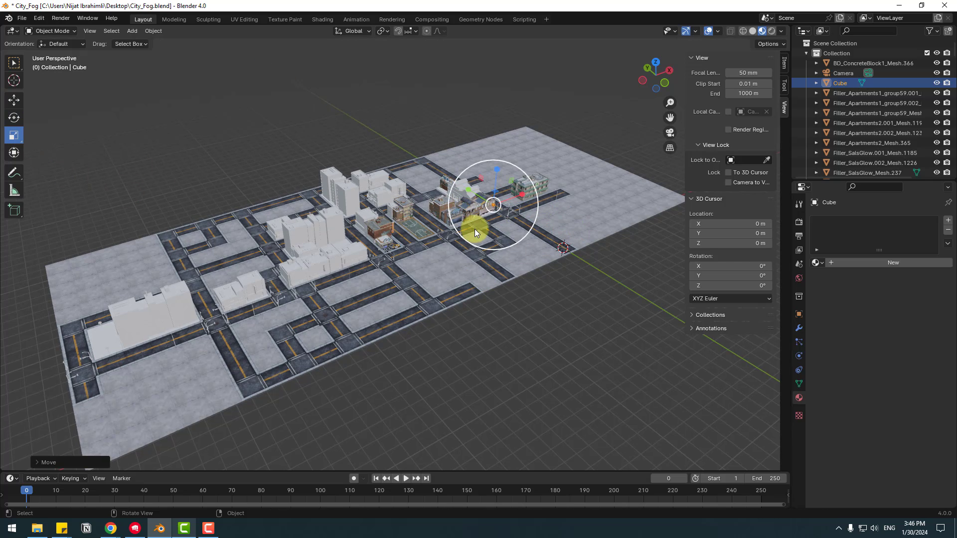
drag(498, 176, 411, 227)
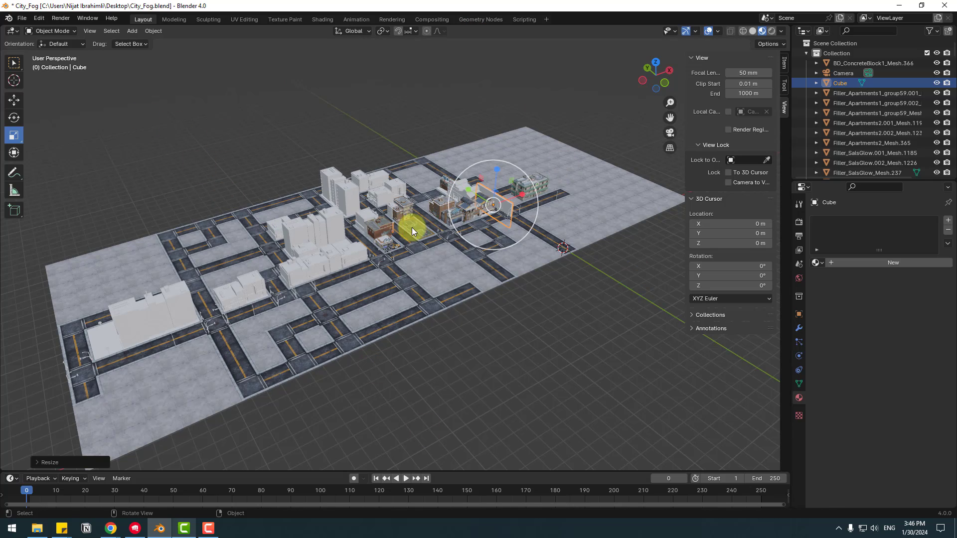
drag(467, 186, 321, 95)
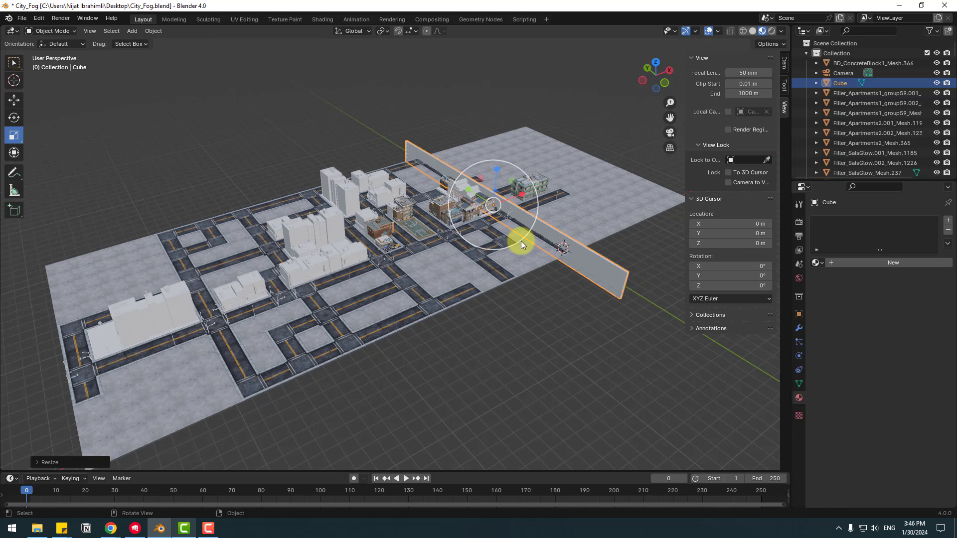
drag(531, 194, 478, 126)
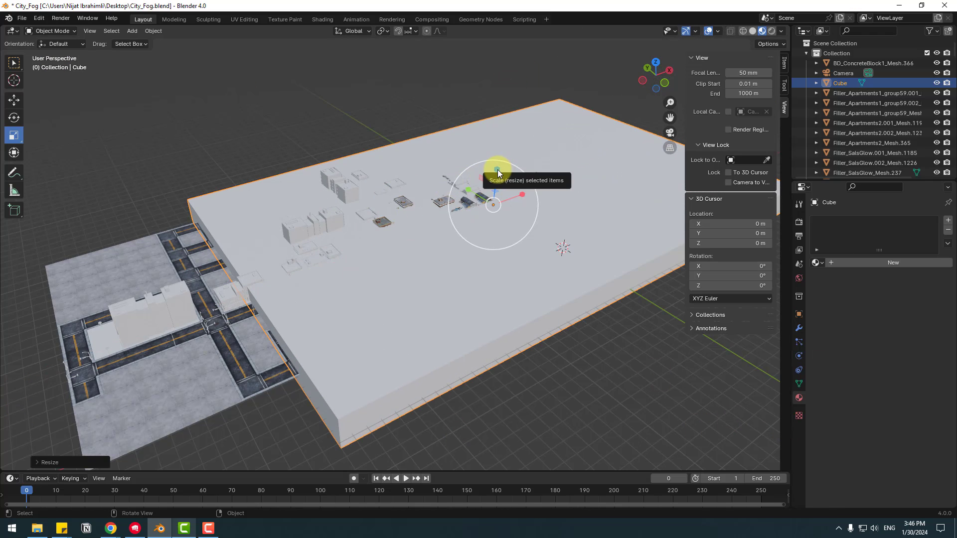
drag(498, 173, 490, 130)
scroll(388, 253, up, 3)
scroll(387, 253, down, 5)
middle_drag(388, 253, 388, 229)
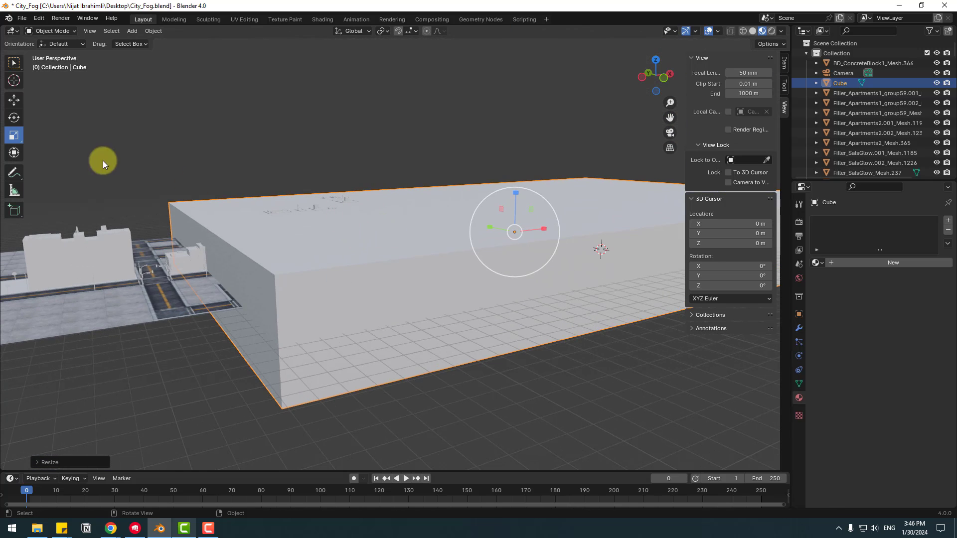
Set the cube's Viewport Display to show it as Wire
click(13, 102)
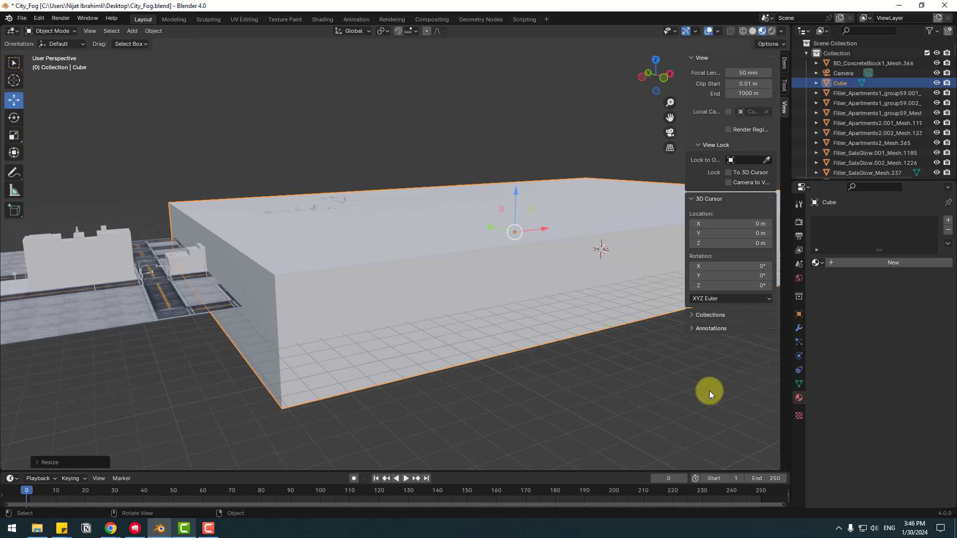
click(798, 314)
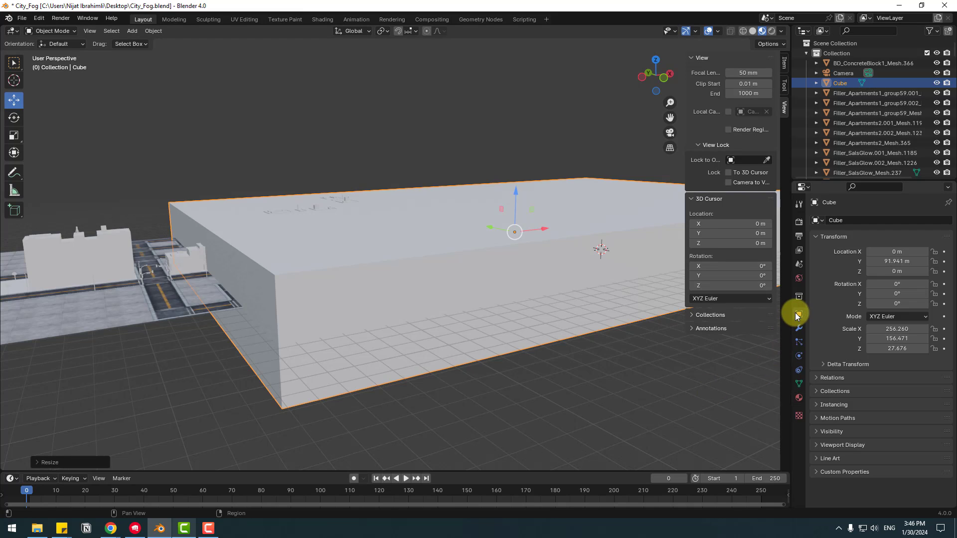
click(817, 446)
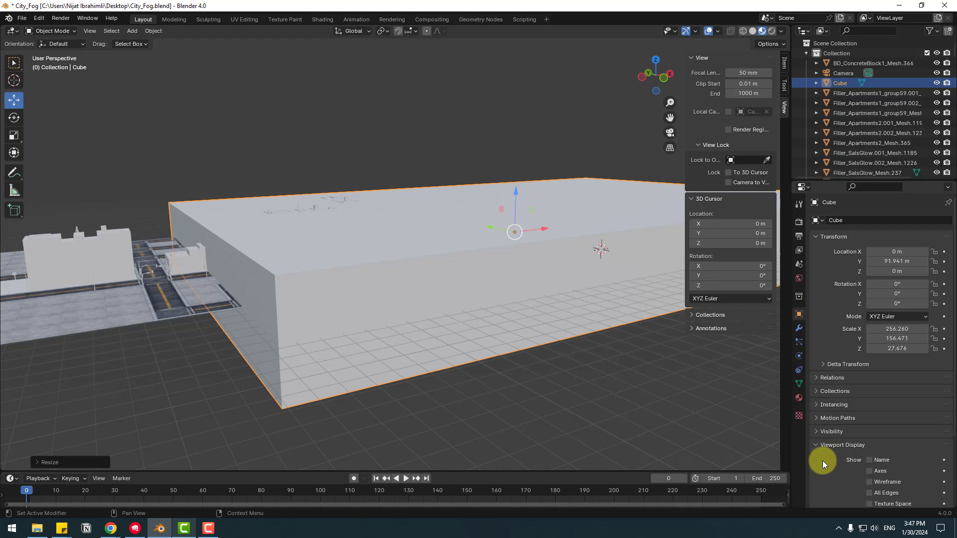
scroll(823, 465, down, 4)
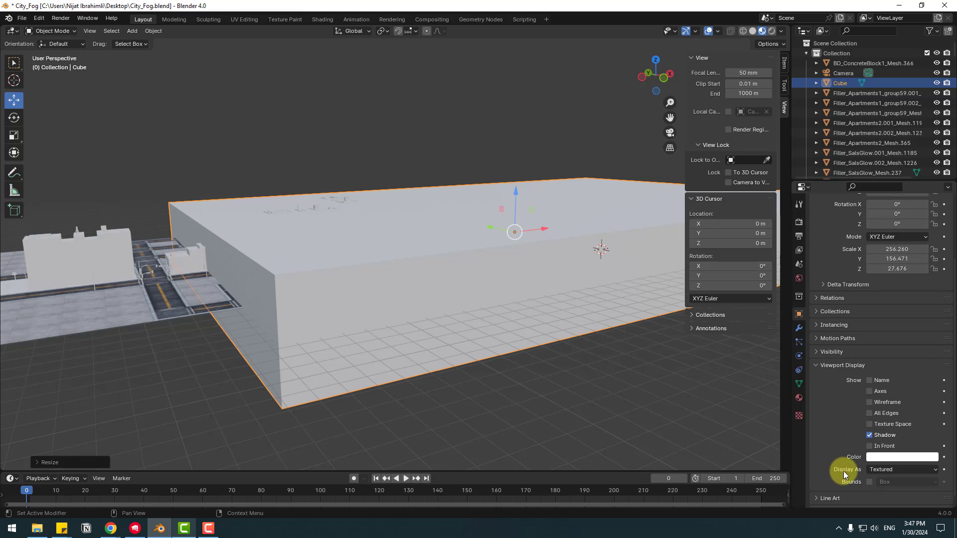
click(885, 468)
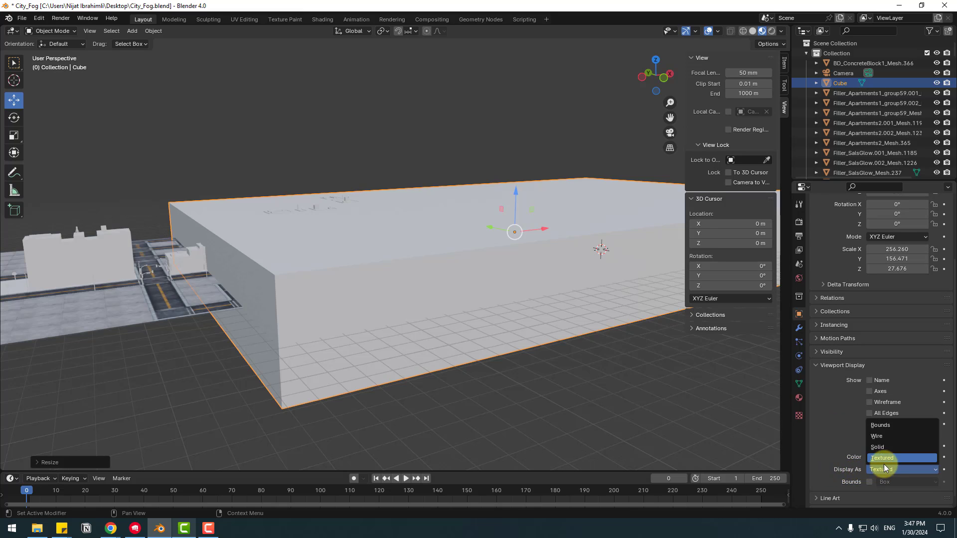
click(881, 435)
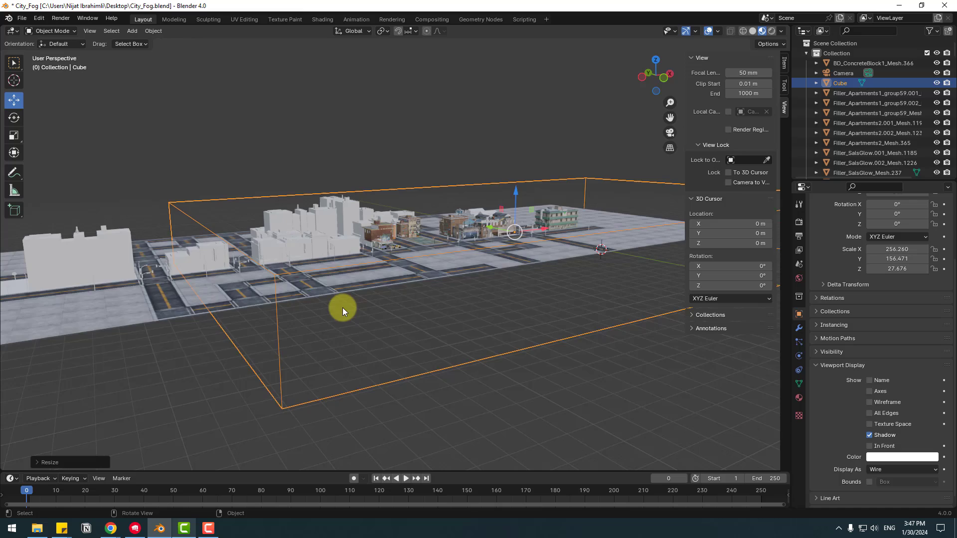
Check the wireframe cube around the city and save City_Fog.blend
middle_drag(342, 310, 530, 219)
middle_drag(456, 279, 517, 74)
key(ctrl+s)
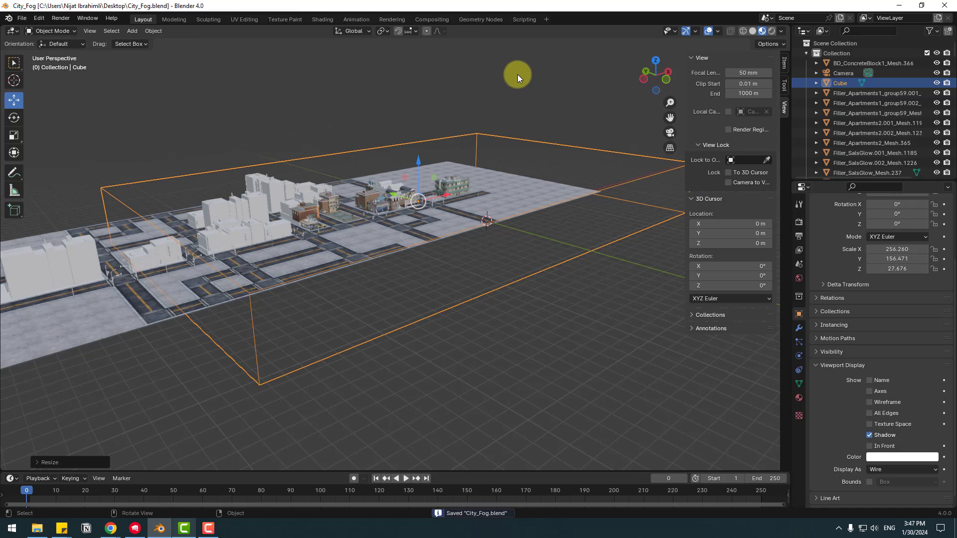
Split the 3D view horizontally into two stacked areas
right_click(790, 31)
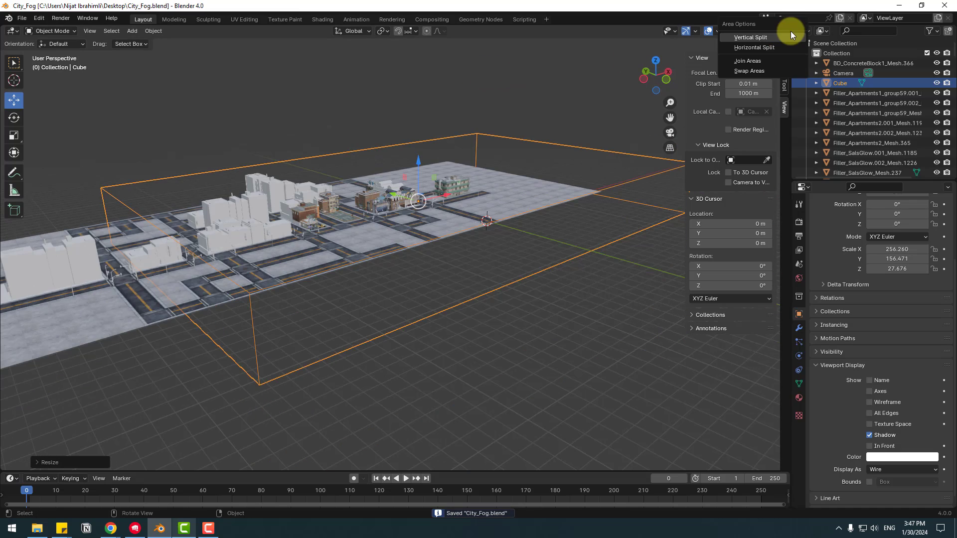
click(766, 49)
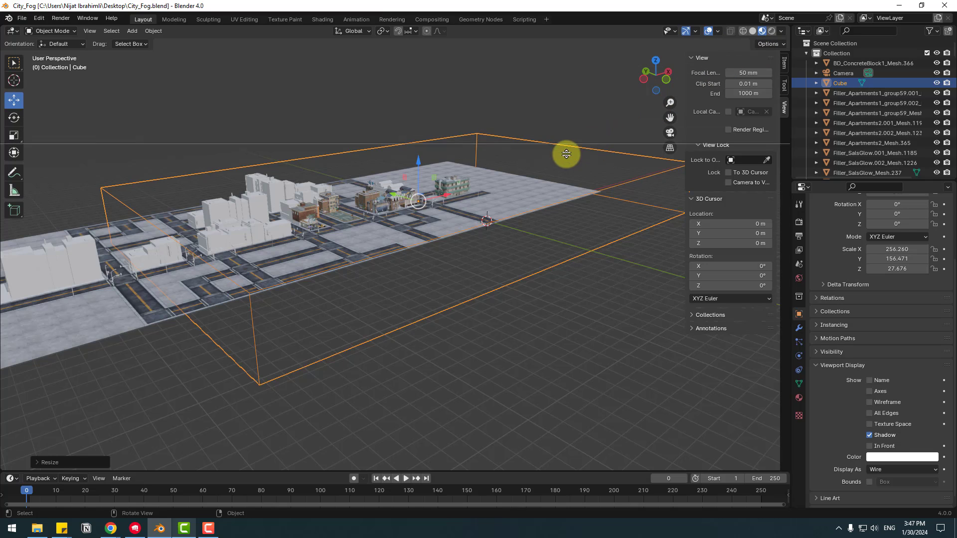
click(416, 243)
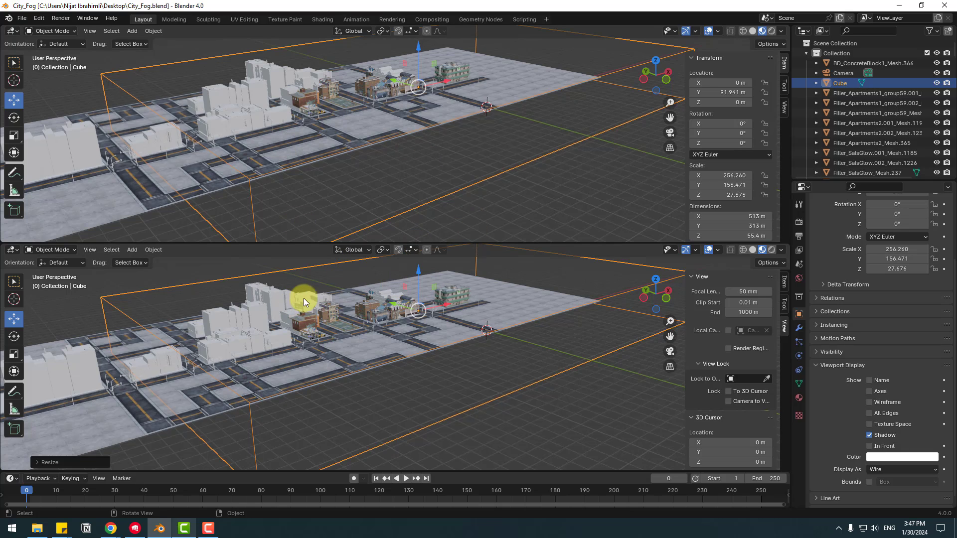
Turn the lower area into a Shader Editor and reselect the fog cube
click(15, 250)
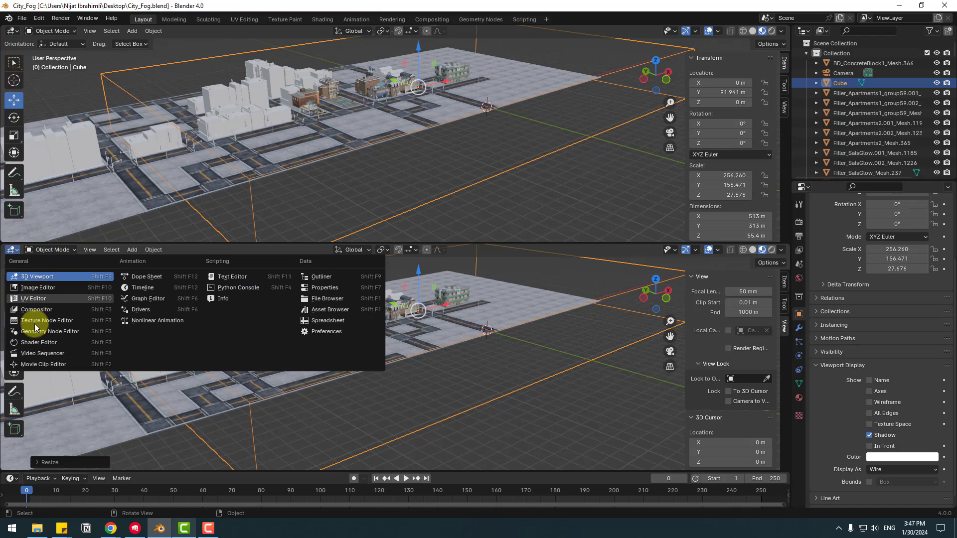
click(52, 342)
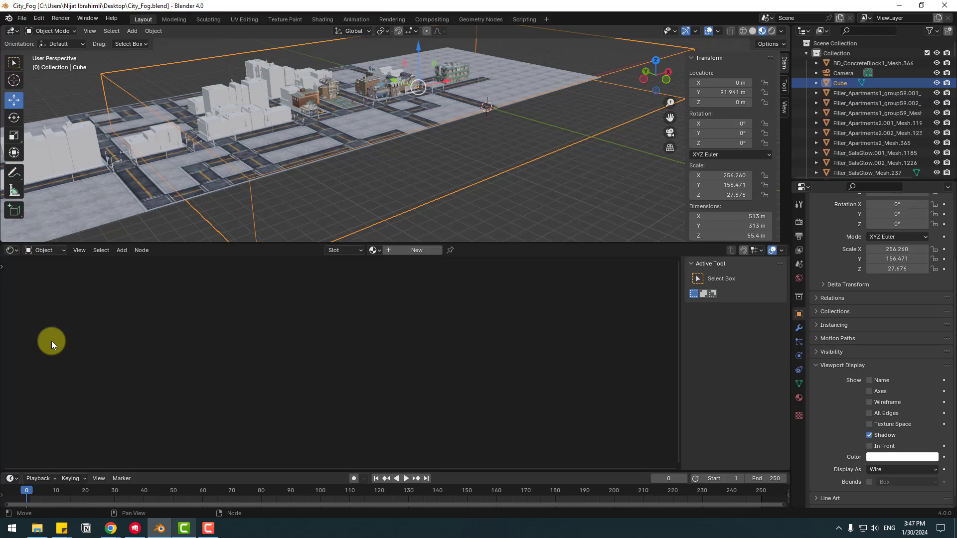
middle_drag(488, 209, 518, 202)
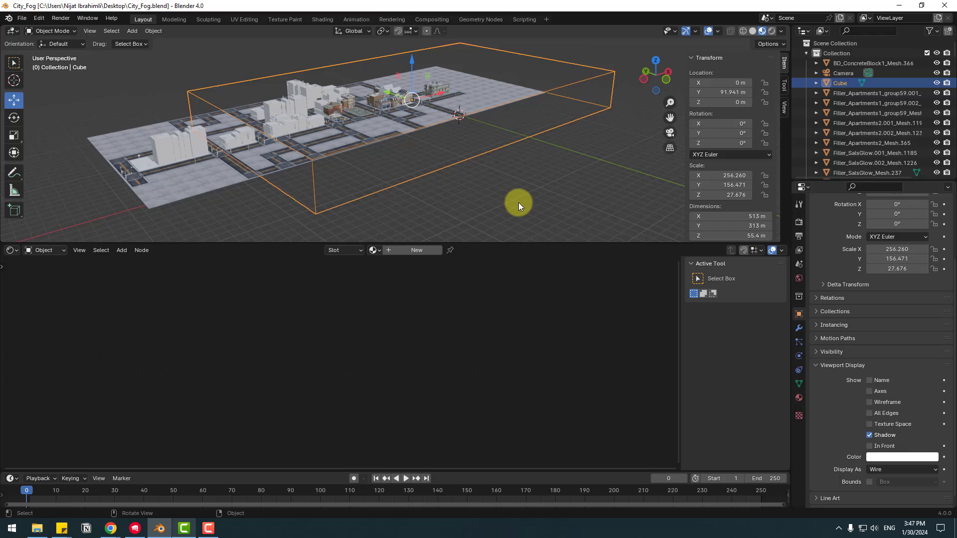
click(510, 157)
click(499, 147)
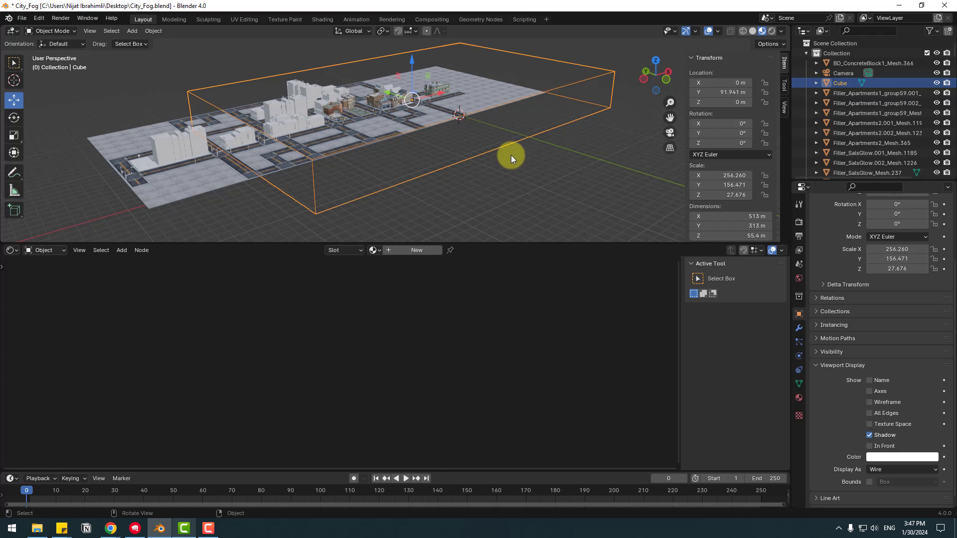
Create a new material, Material.009, for the cube
click(799, 397)
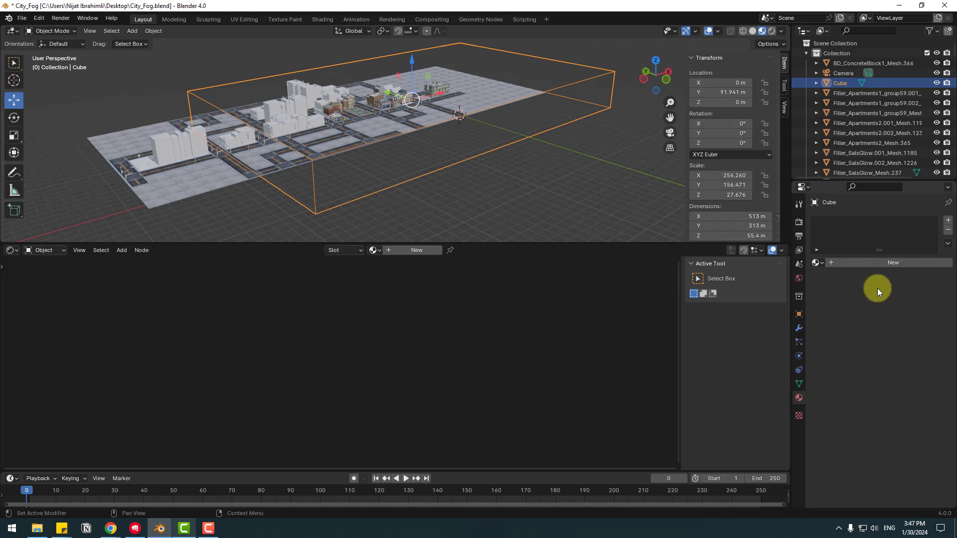
click(889, 262)
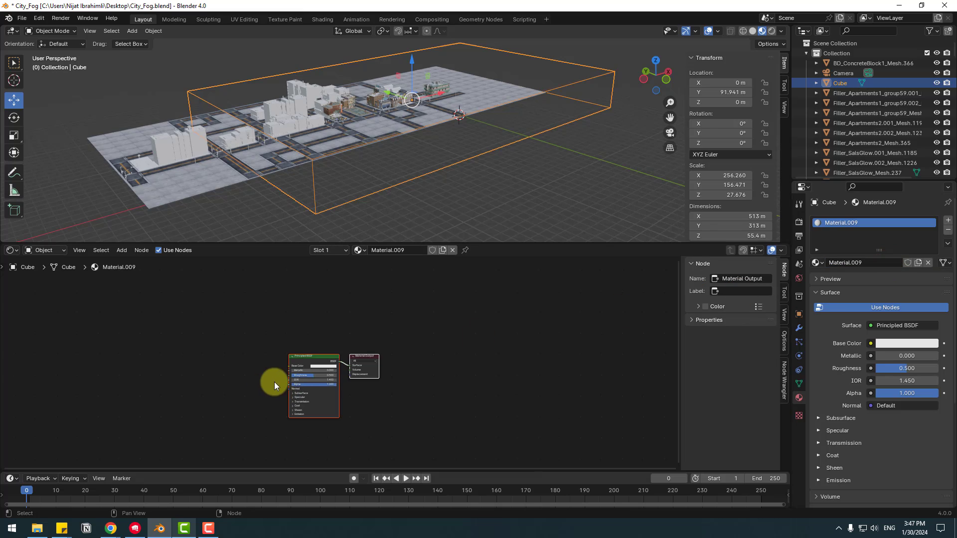
scroll(269, 382, up, 3)
middle_drag(202, 411, 229, 378)
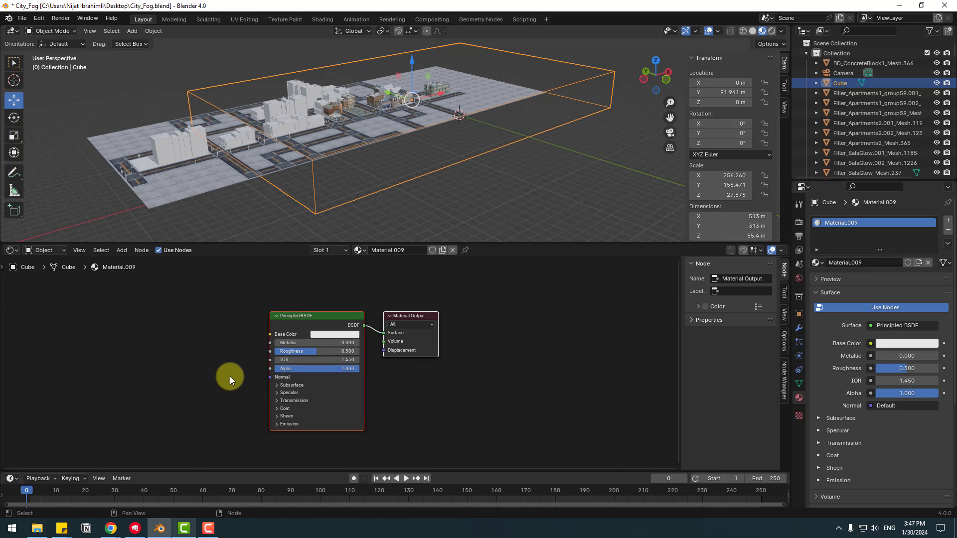
click(340, 285)
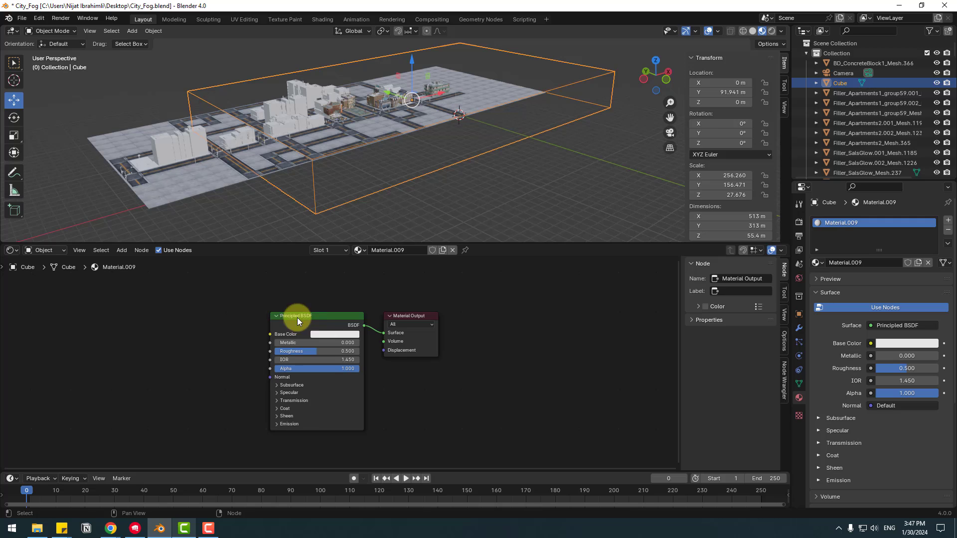
click(318, 315)
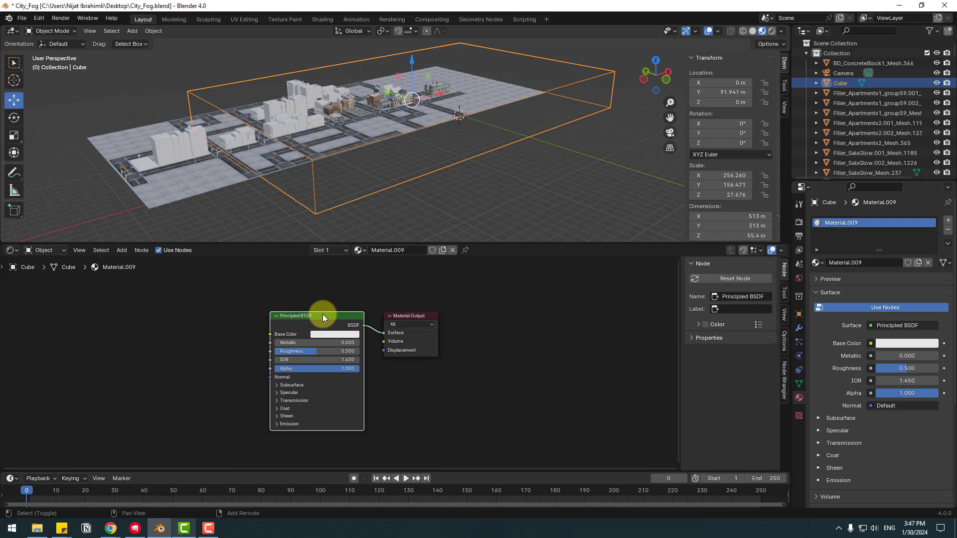
Add a Principled Volume node by searching 'vol' and place it below the output
key(shift+a)
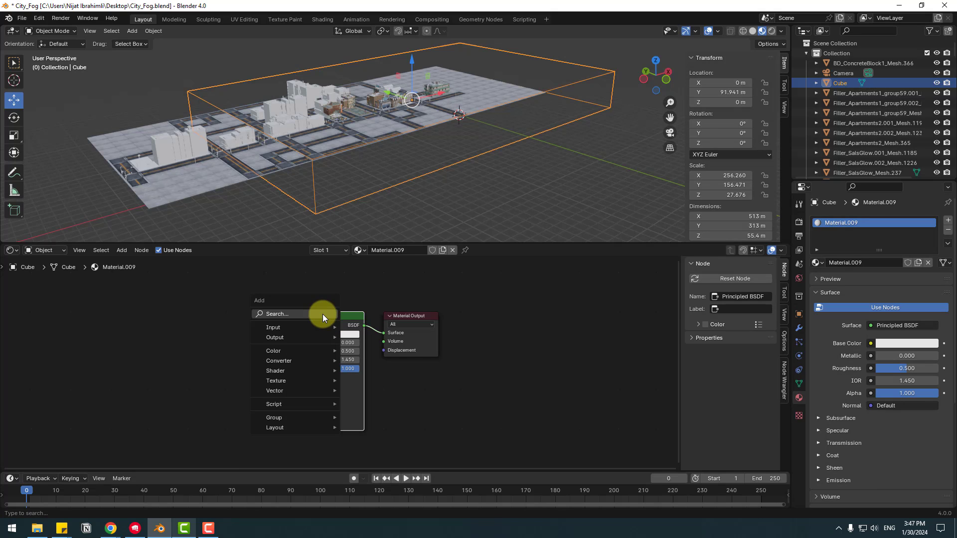
click(276, 313)
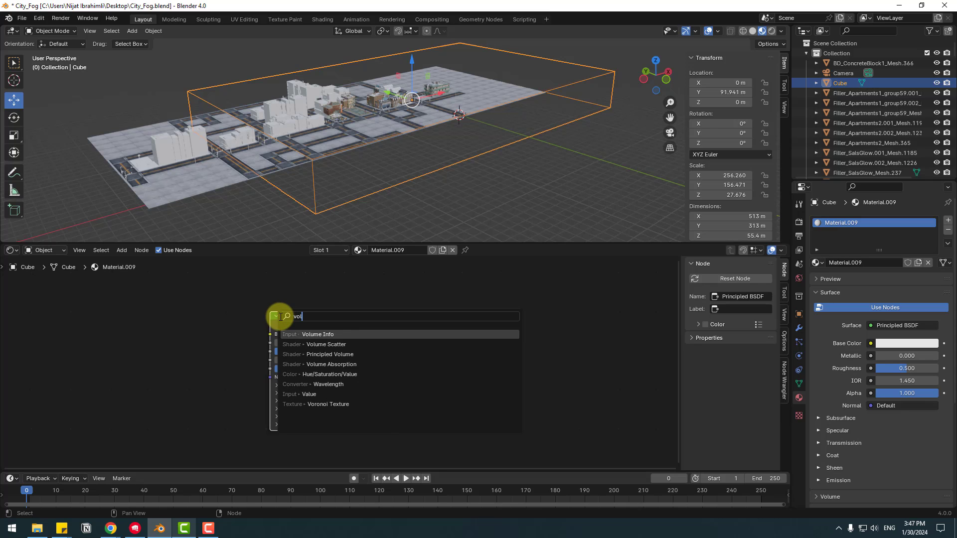
text(vol)
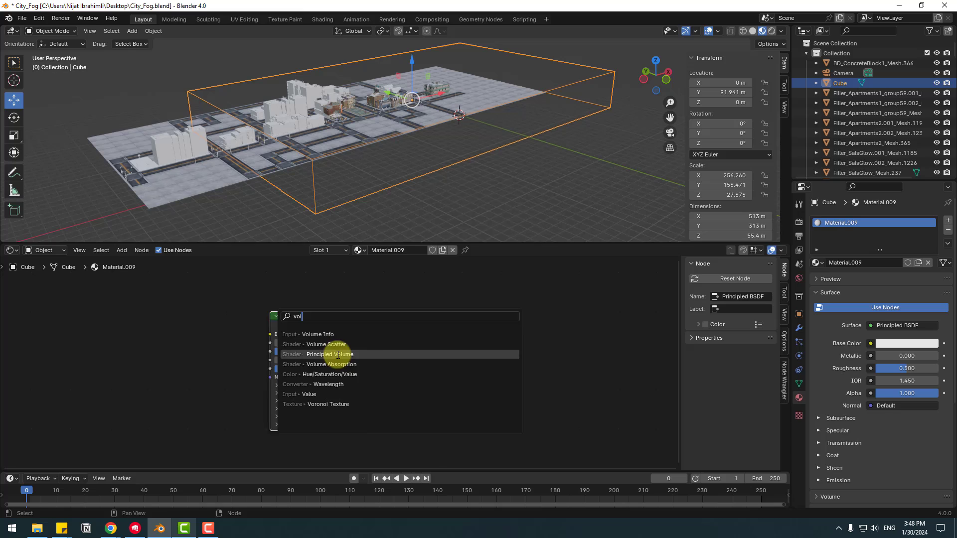
click(338, 354)
click(407, 384)
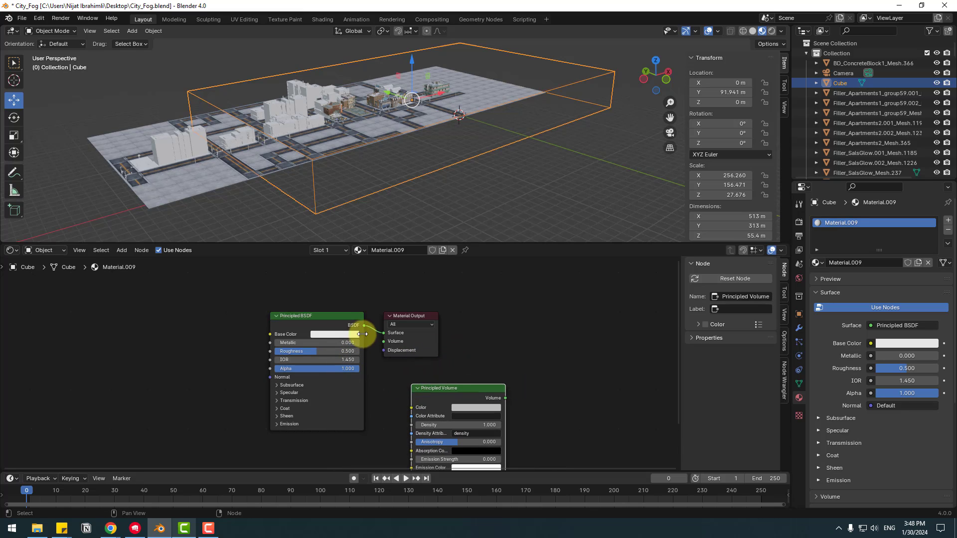
Arrange the nodes and connect Principled Volume to the Material Output's Volume input
drag(317, 316, 238, 312)
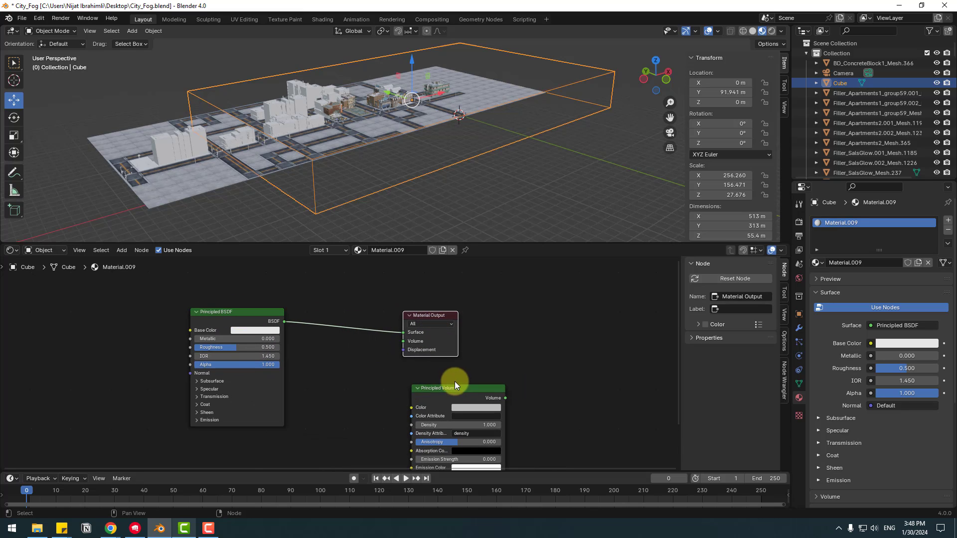
drag(454, 388, 368, 373)
drag(419, 315, 470, 306)
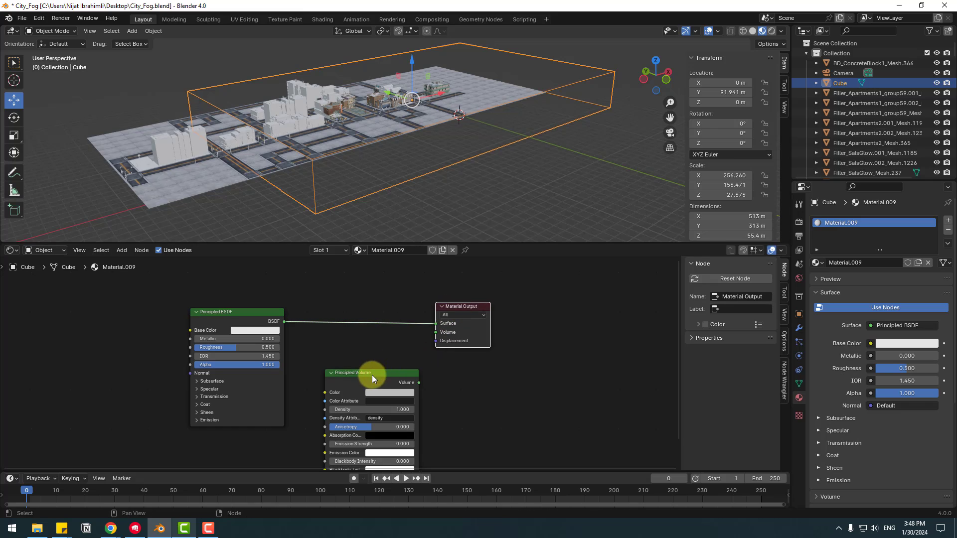
drag(372, 375, 420, 371)
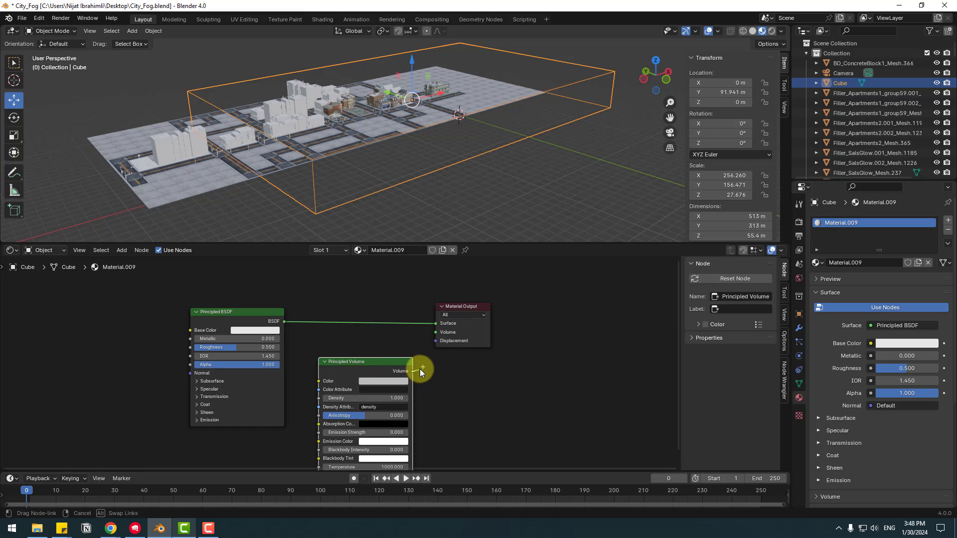
drag(428, 335, 432, 334)
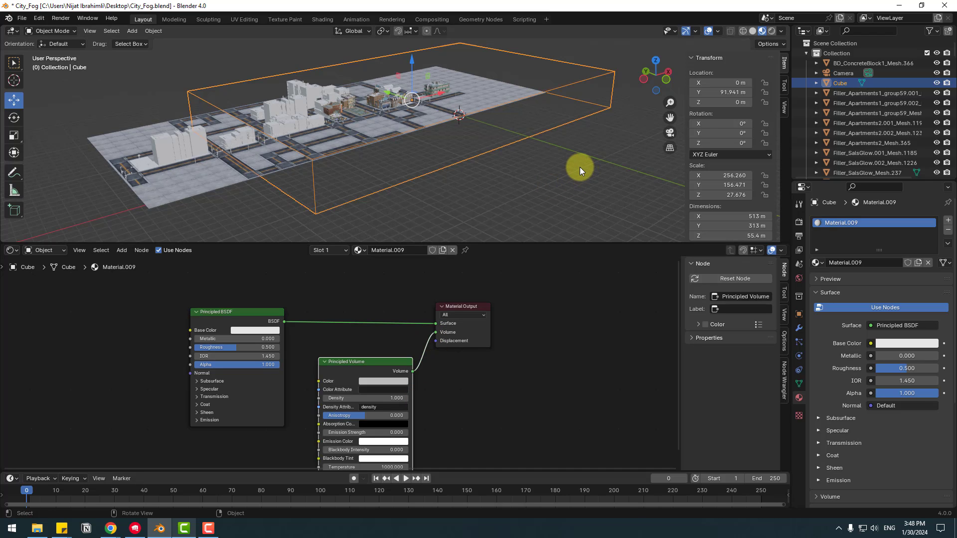
View through the camera in Rendered shading, with Cycles rendering on GPU Compute
key(KP_0)
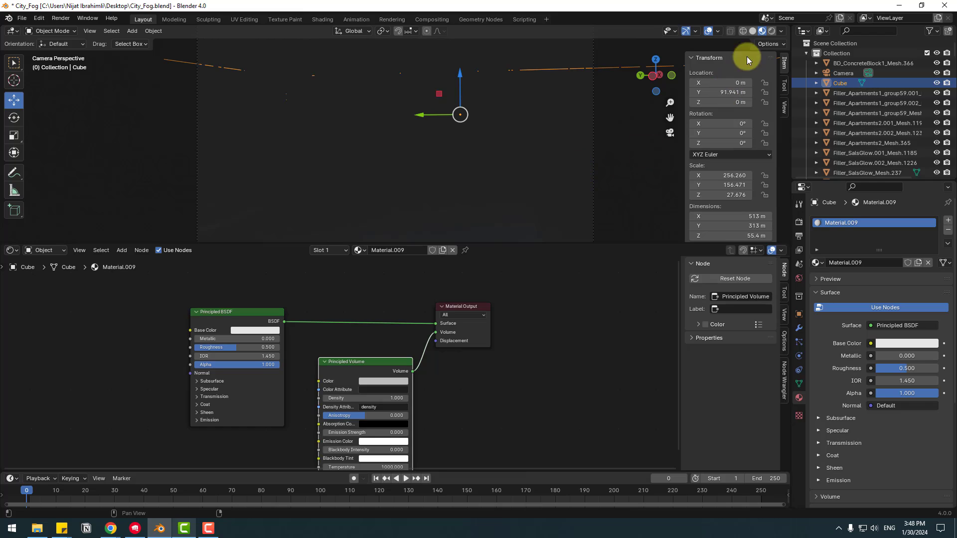
click(771, 31)
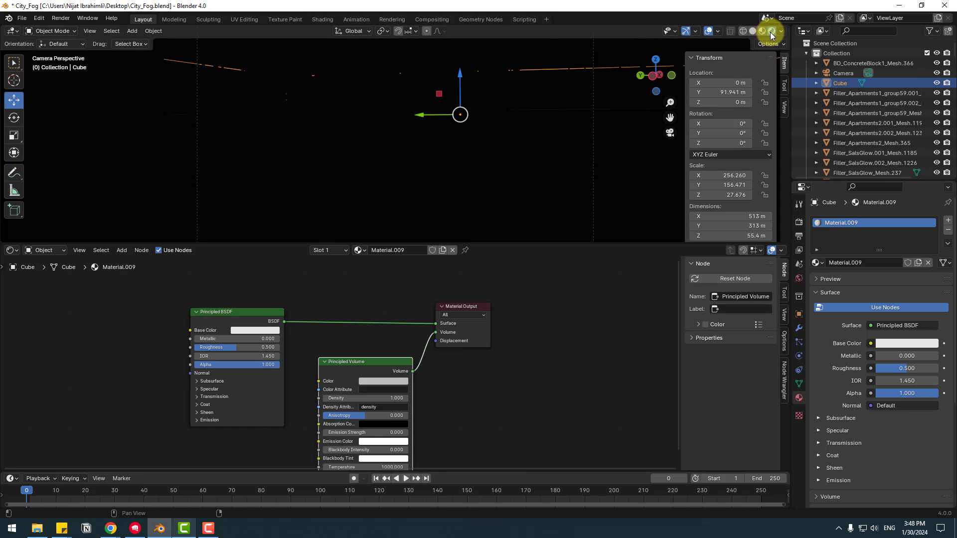
click(798, 225)
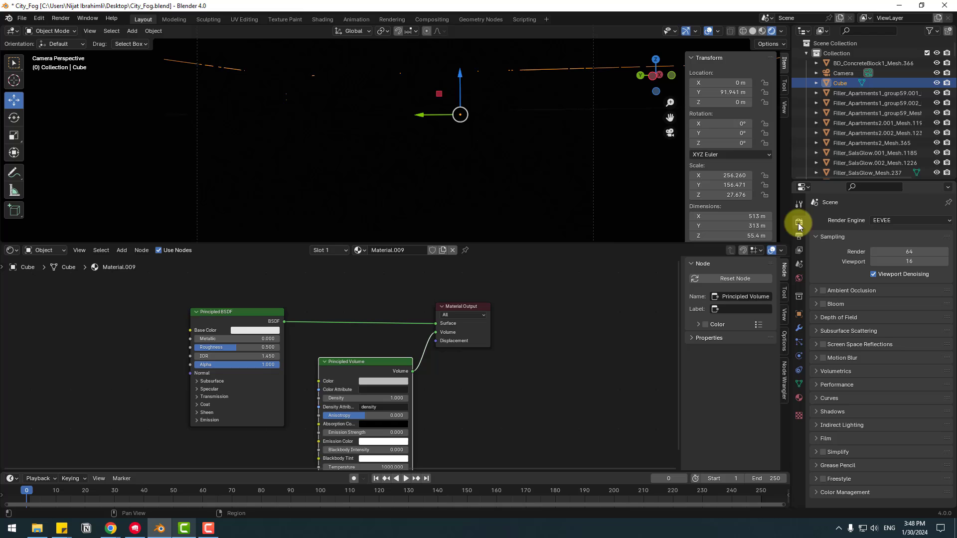
click(890, 220)
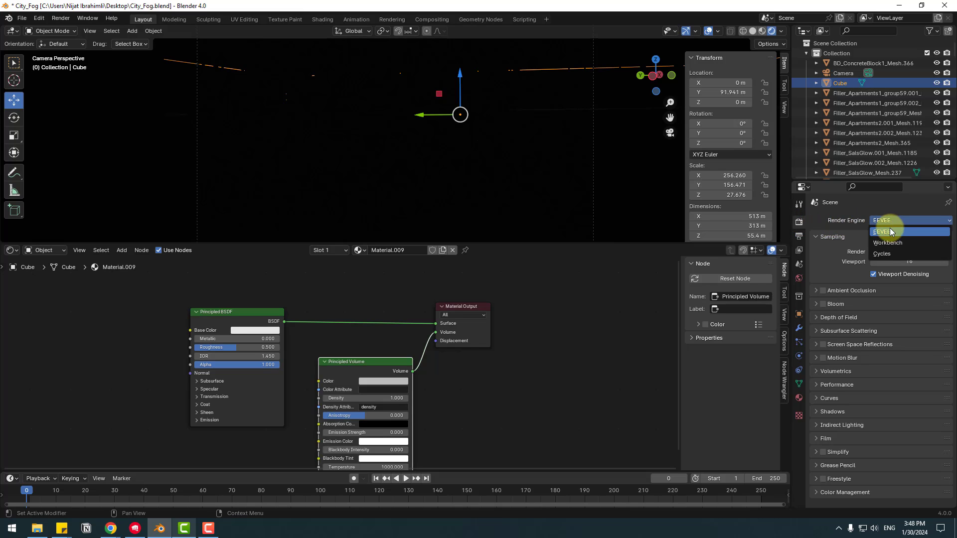
click(881, 253)
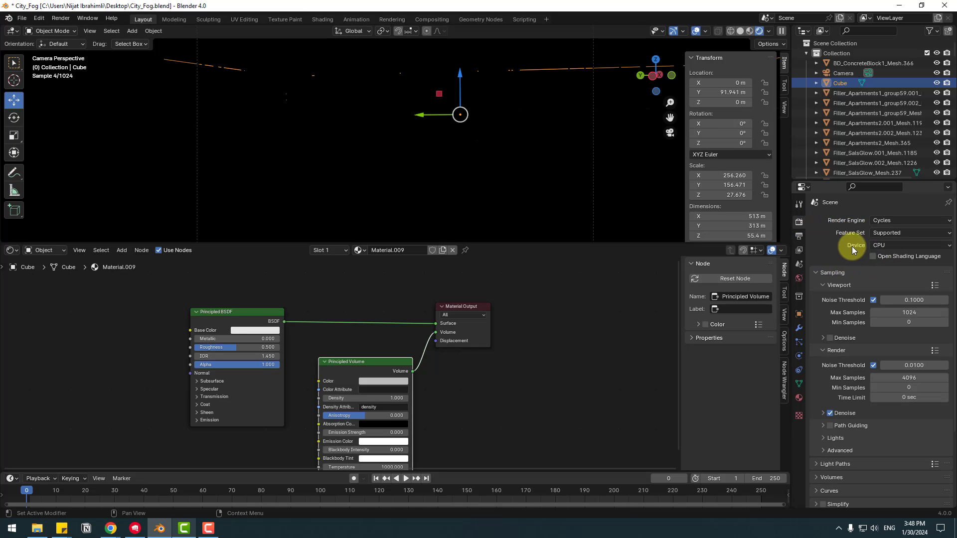
click(882, 245)
click(882, 269)
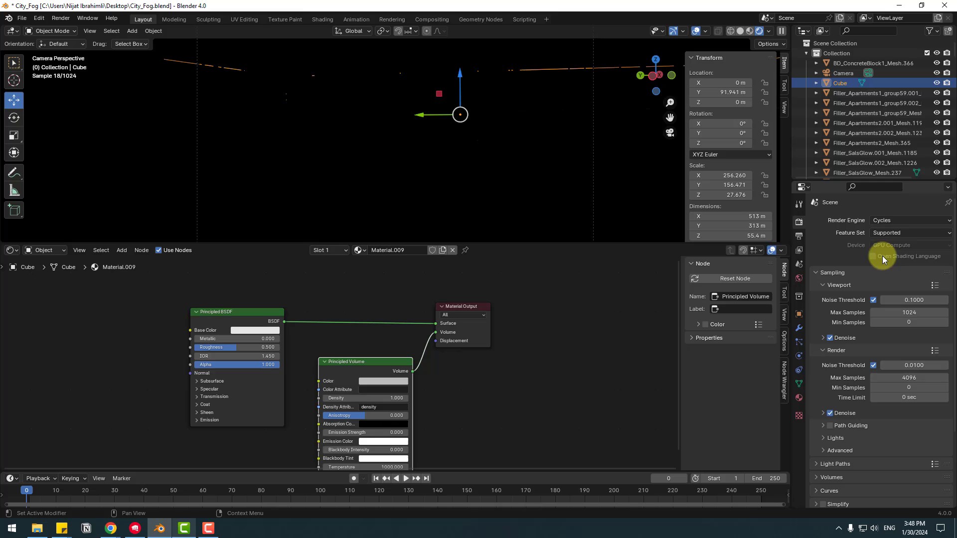
Drive the world Color with a Nishita Sky Texture
click(799, 280)
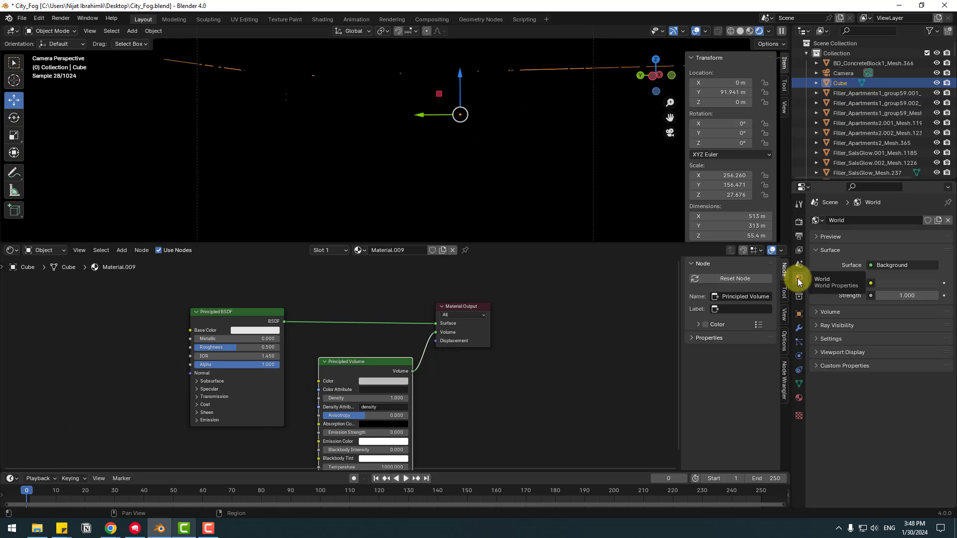
click(870, 284)
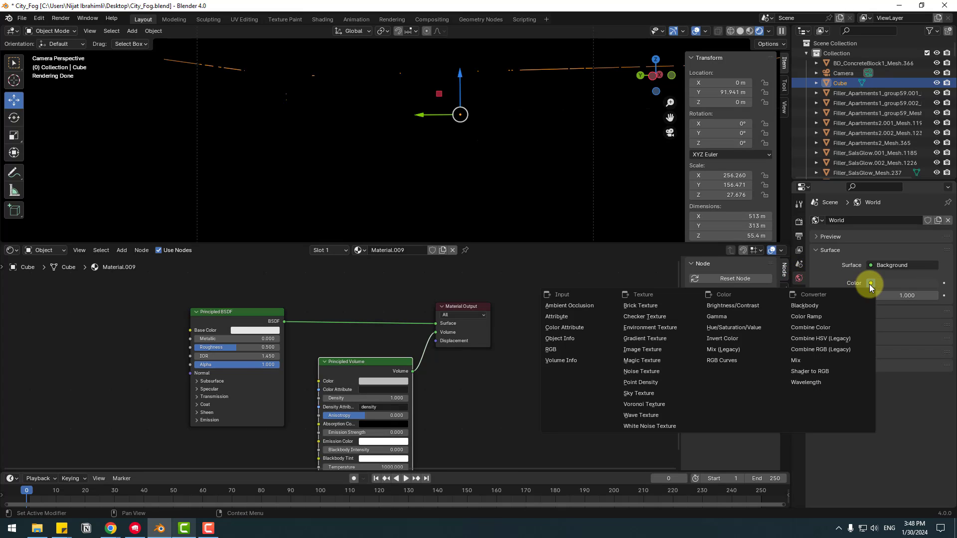
click(634, 394)
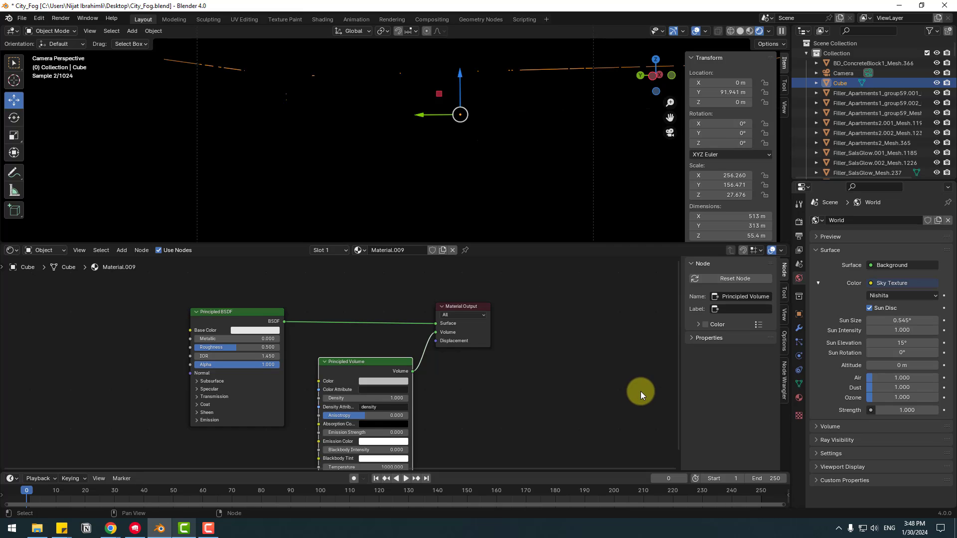
Set the sky's Sun Intensity, Strength and Sun Size all to 0
click(878, 331)
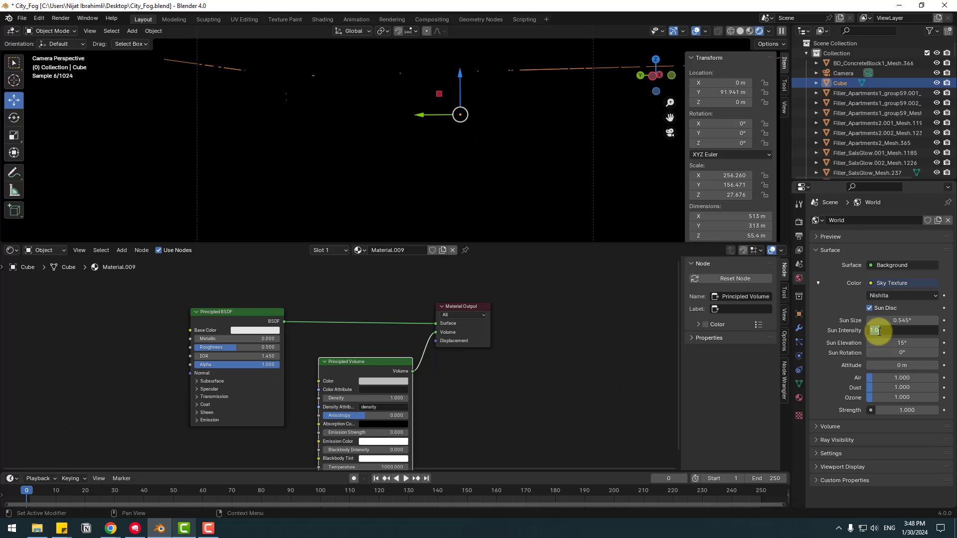
text(0)
key(Return)
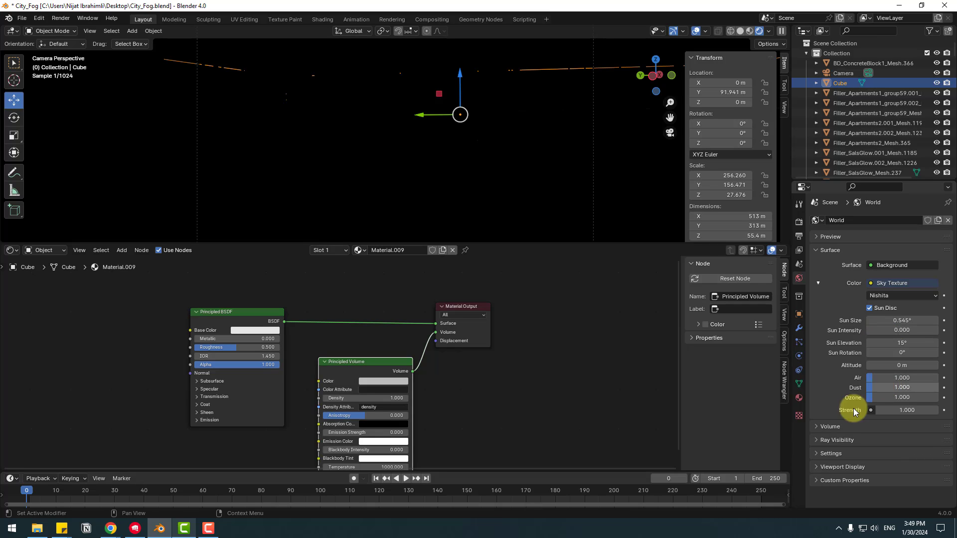
click(886, 410)
text(0)
key(Return)
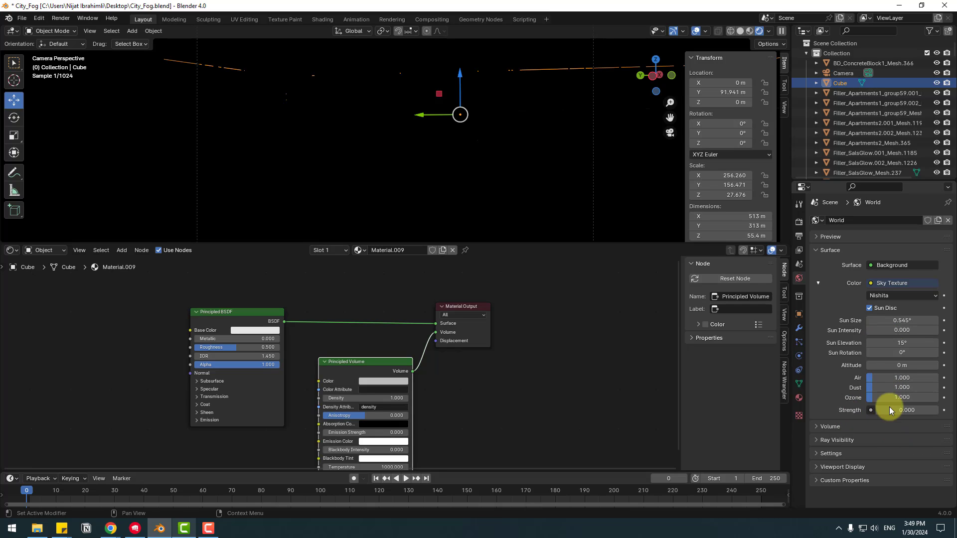
click(894, 321)
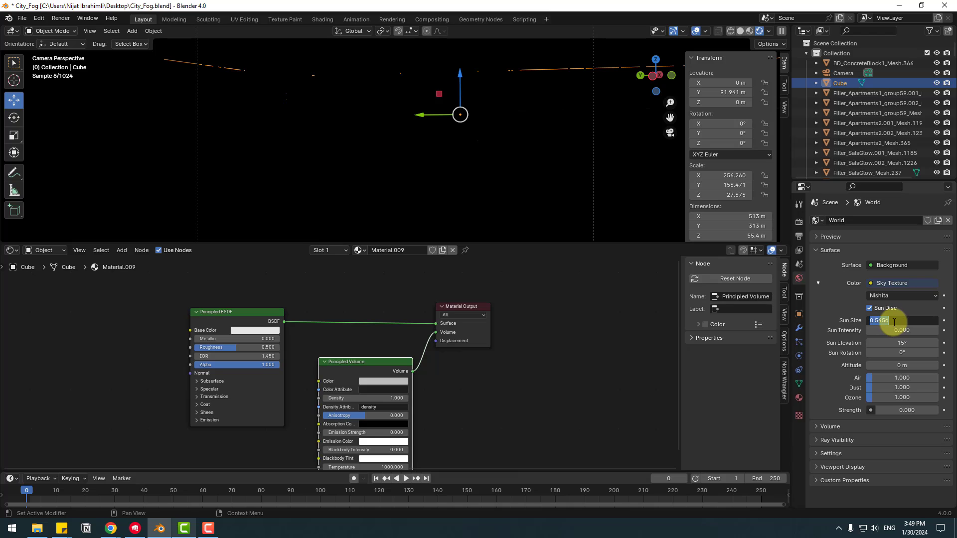
text(0)
key(Return)
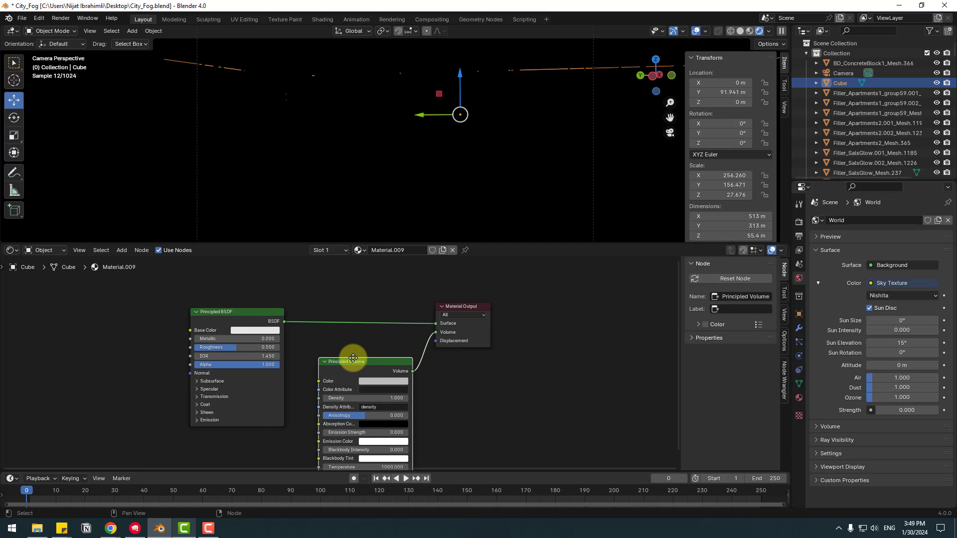
Set the Principled Volume Density to 0.01 and Emission Strength to 0.01
drag(353, 358, 350, 328)
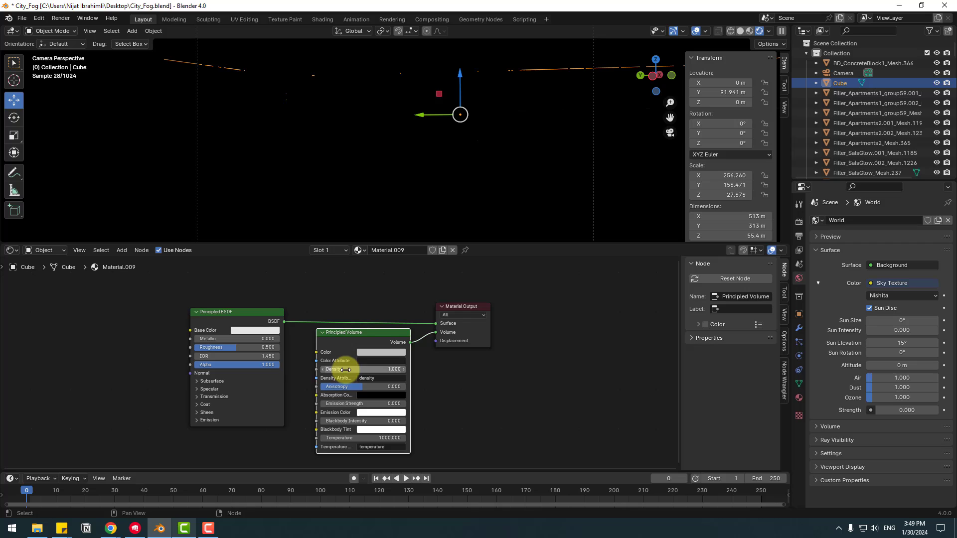
click(346, 369)
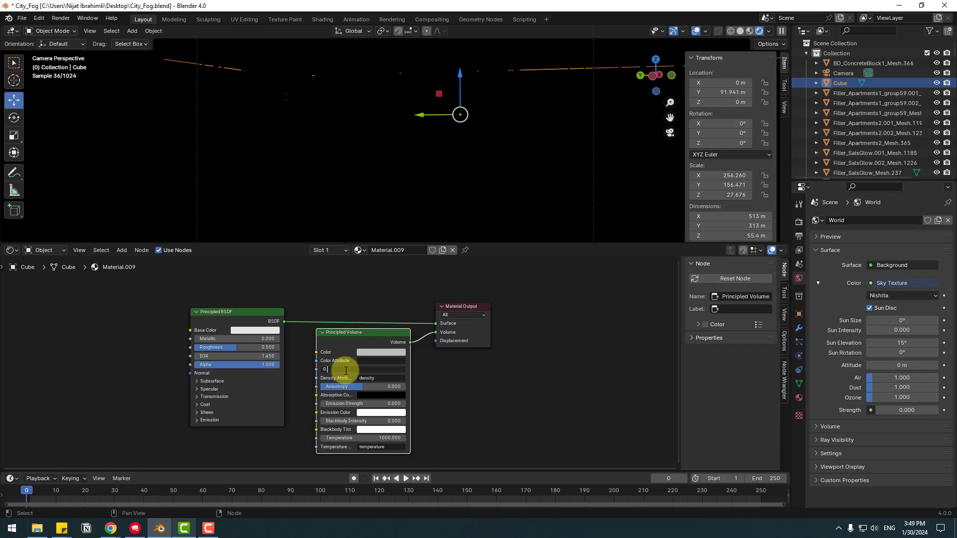
text(0.01)
key(Return)
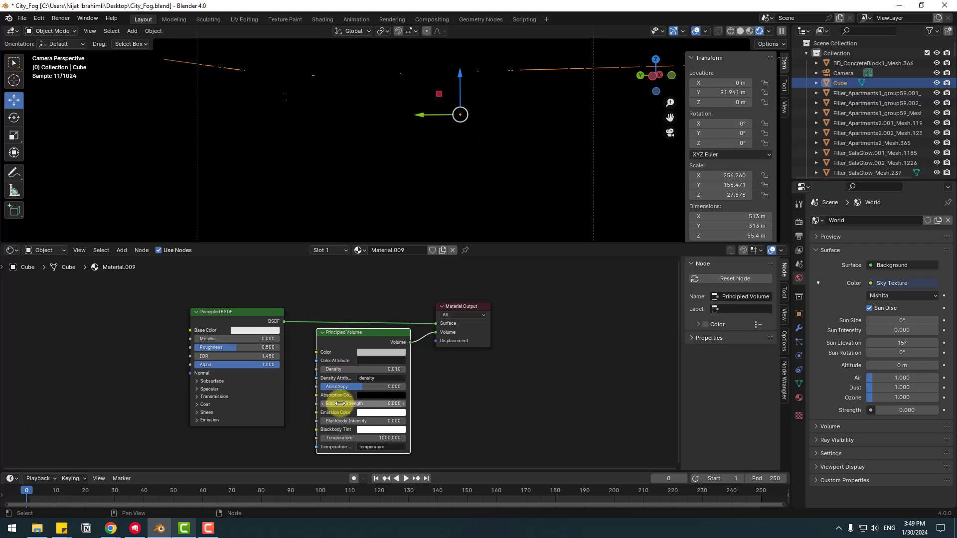
click(369, 404)
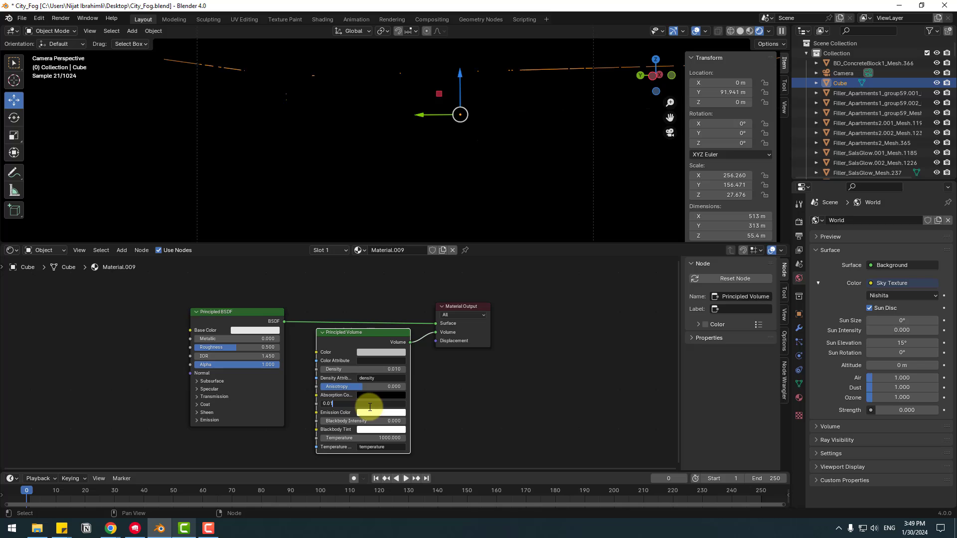
key(Return)
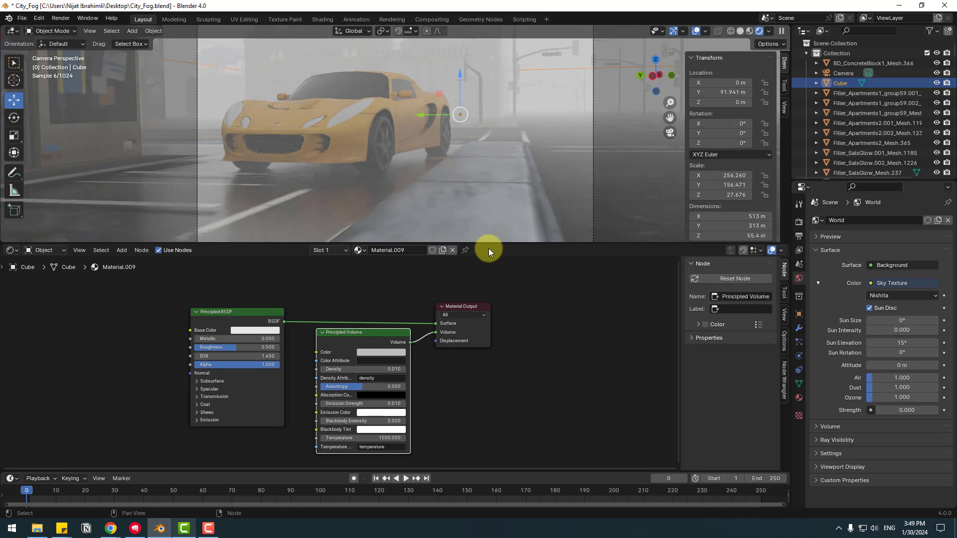
Darken the fog's Emission Color, lowering its Value to about 0.31
drag(489, 244, 467, 300)
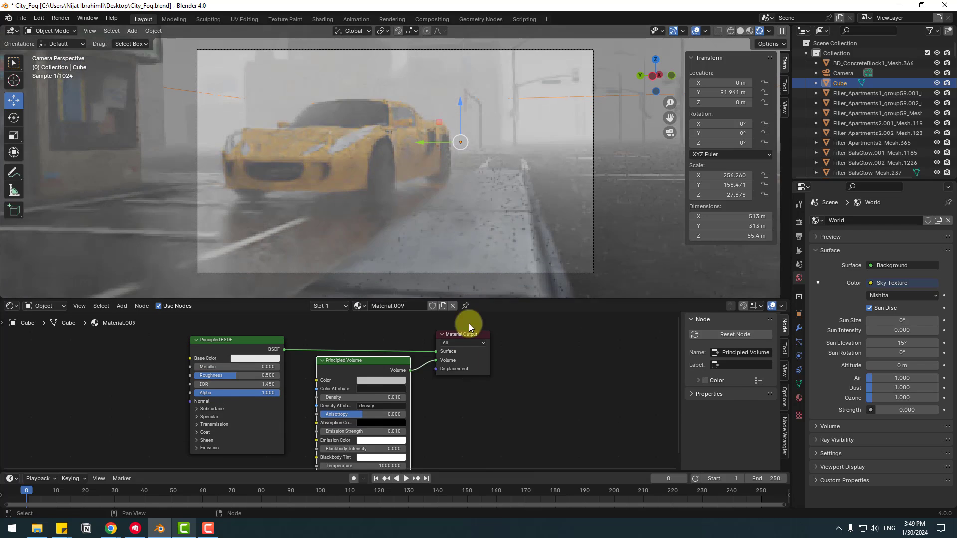
click(366, 440)
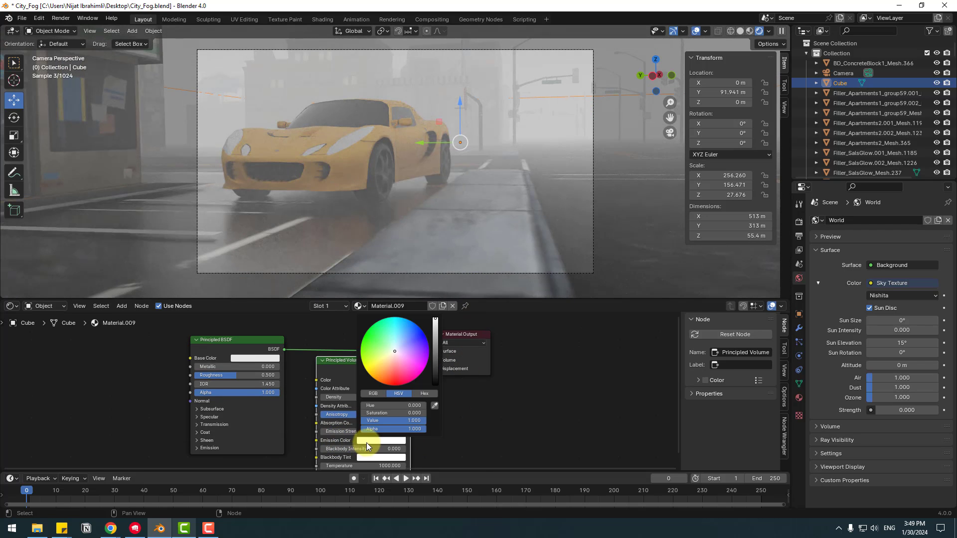
drag(434, 319, 435, 367)
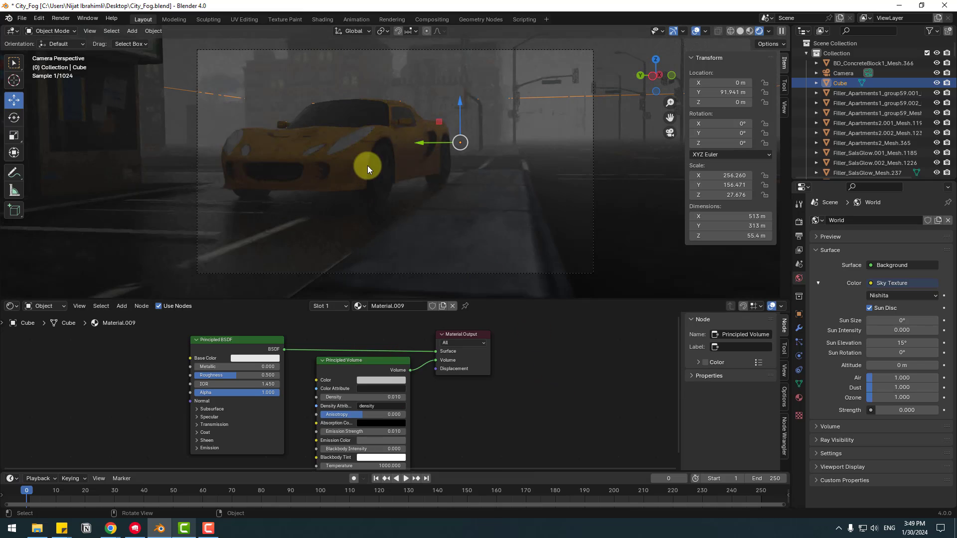
Select the headlight lenses, remove Material.001 and create a new material
click(353, 139)
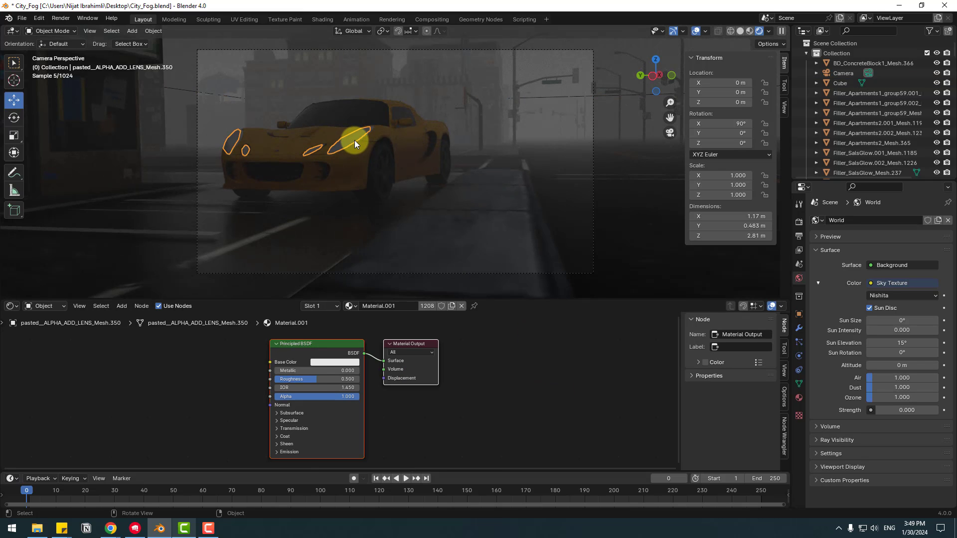
click(798, 397)
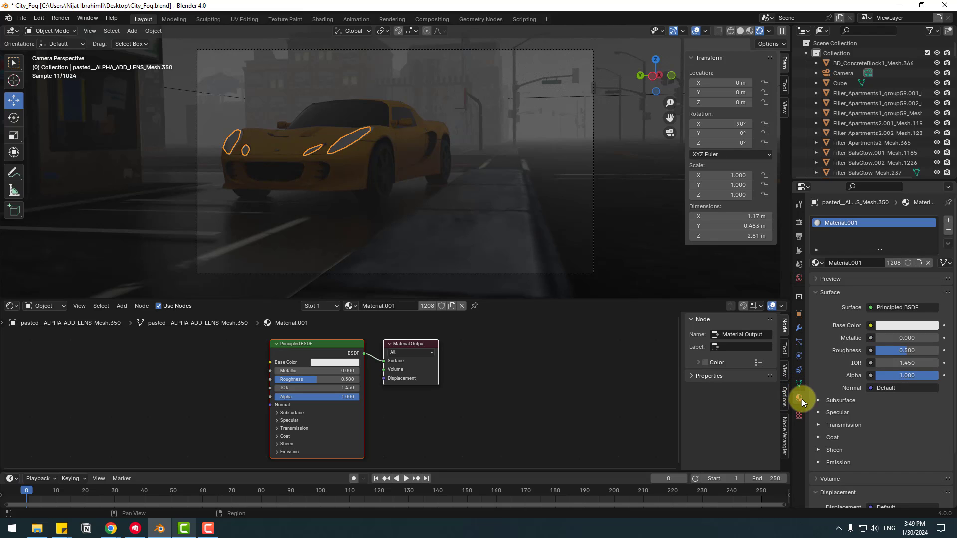
click(948, 230)
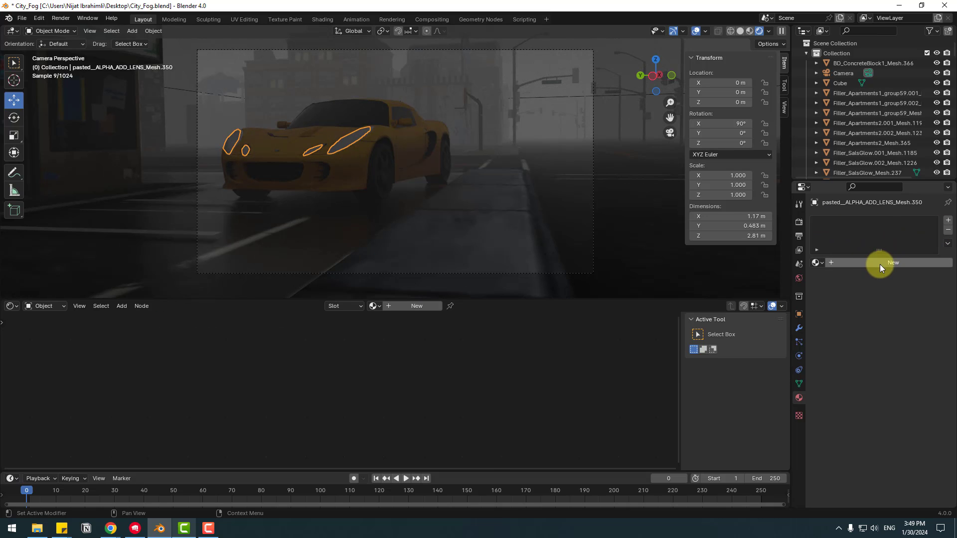
click(877, 264)
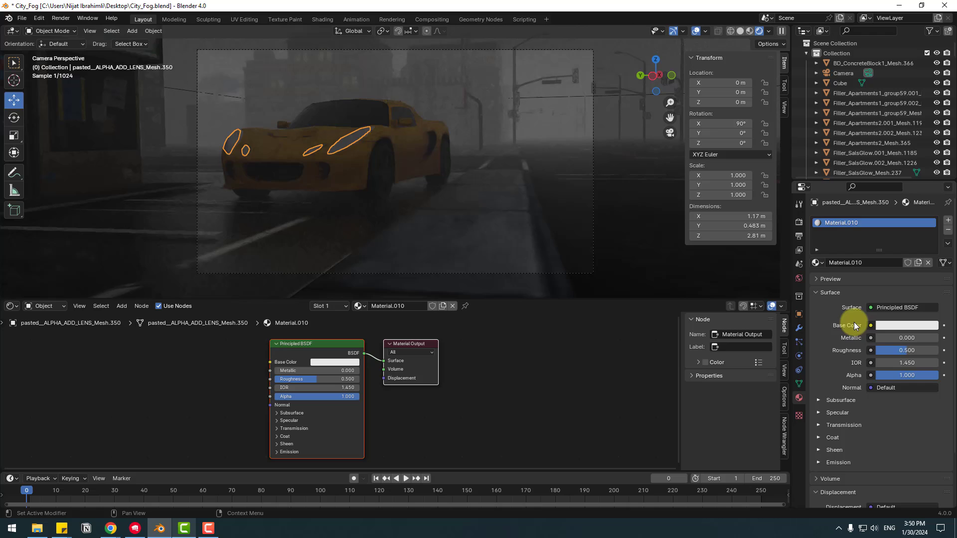
Make the new headlight material an Emission shader with strength 1500
click(875, 308)
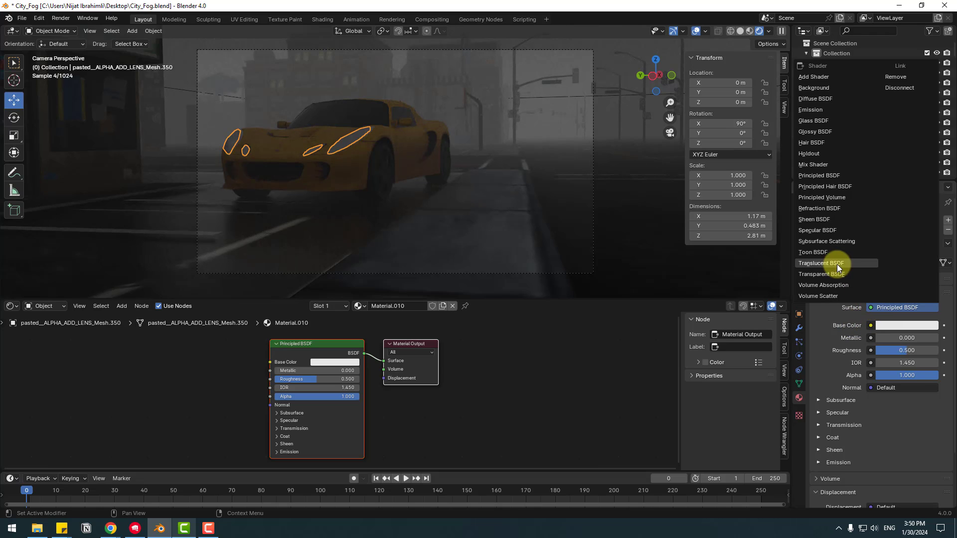
click(811, 110)
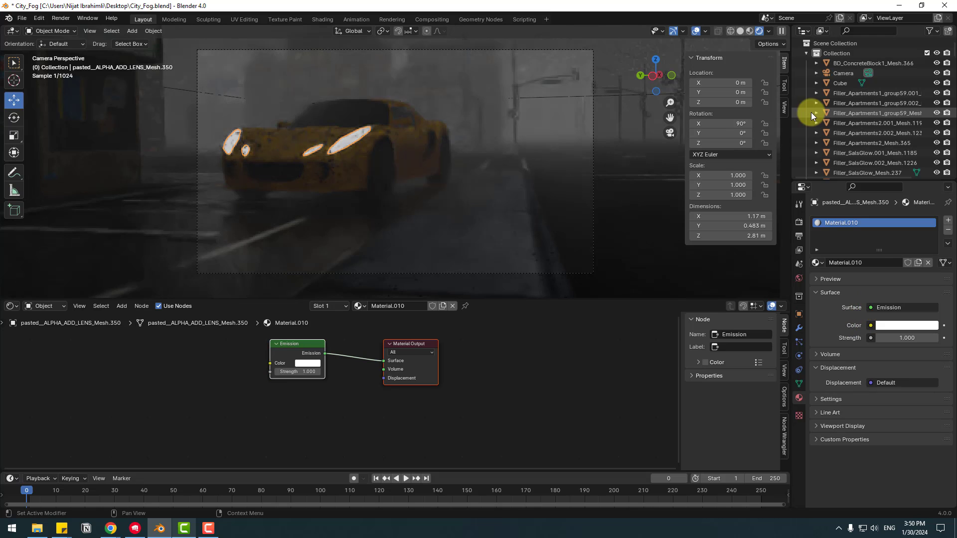
click(881, 338)
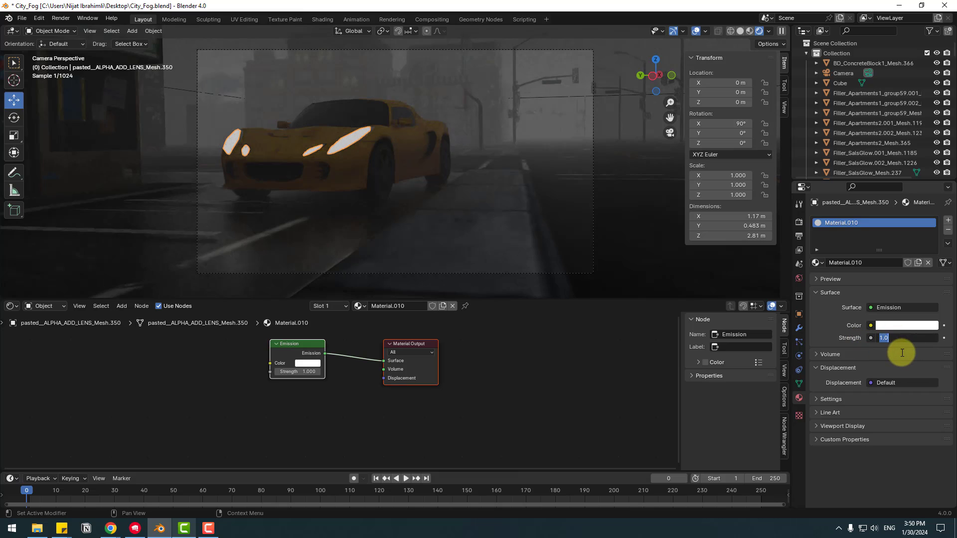
text(2500)
key(Return)
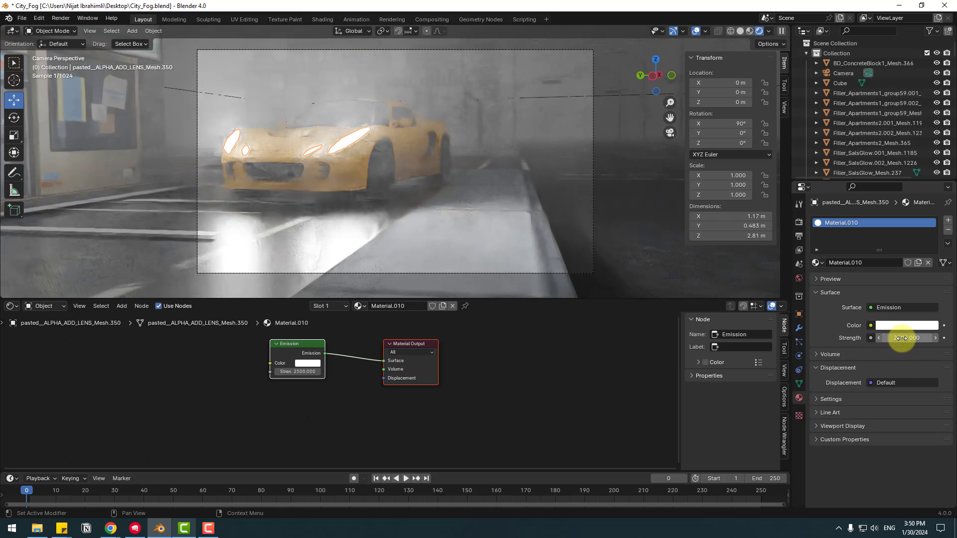
click(904, 338)
text(15)
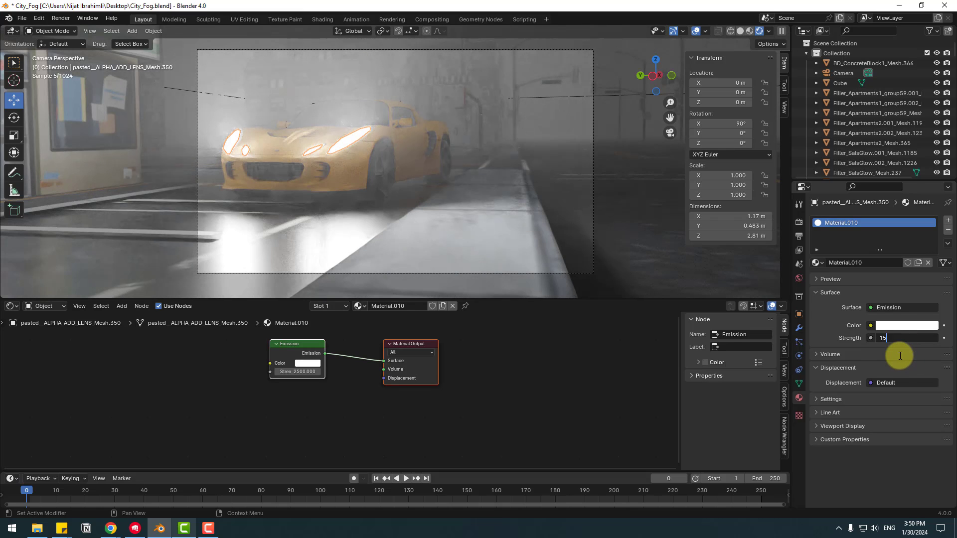
text(00)
key(Return)
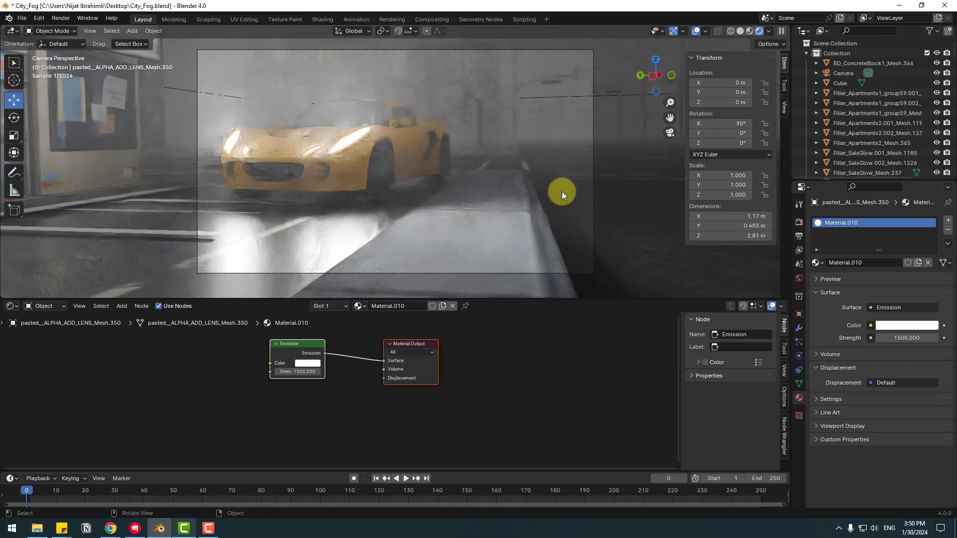
Select the Cube and set its Principled Volume Density to 0.005
click(841, 84)
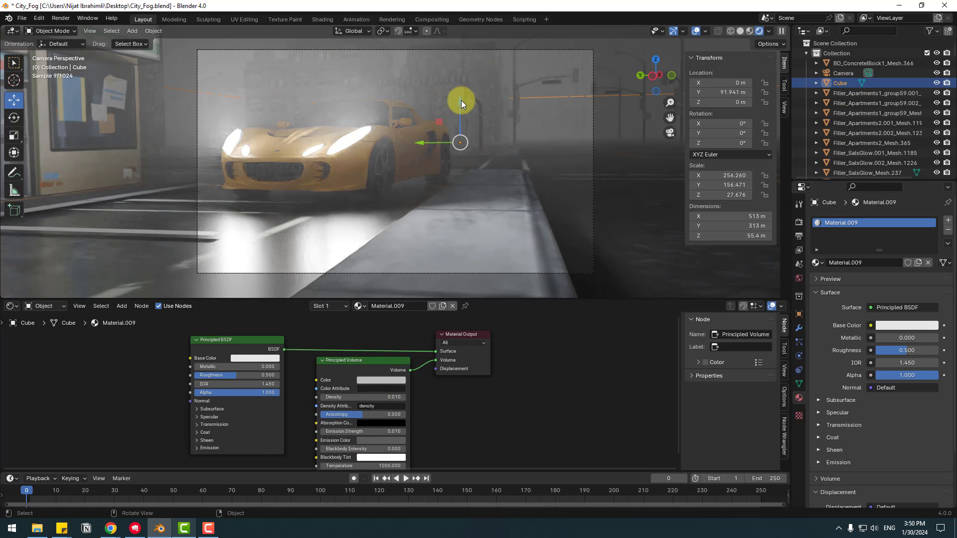
click(379, 397)
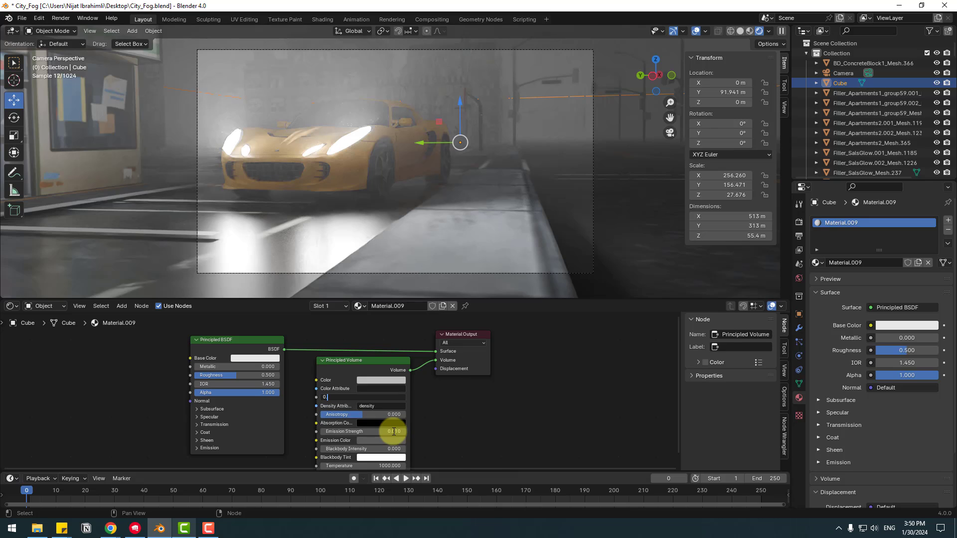
text(0.005)
key(Return)
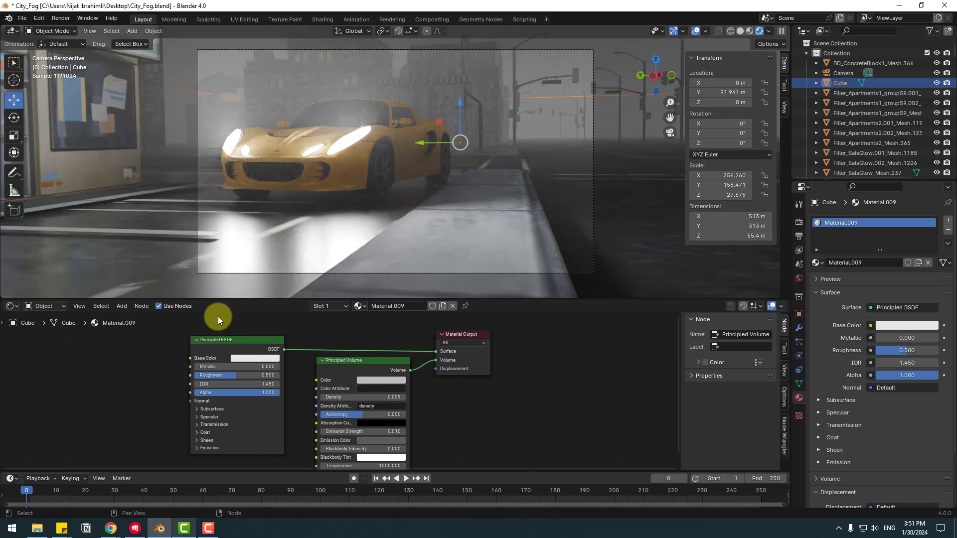
Enlarge the 3D viewport, orbit and zoom toward the street, and select the yellow car
drag(134, 299, 103, 459)
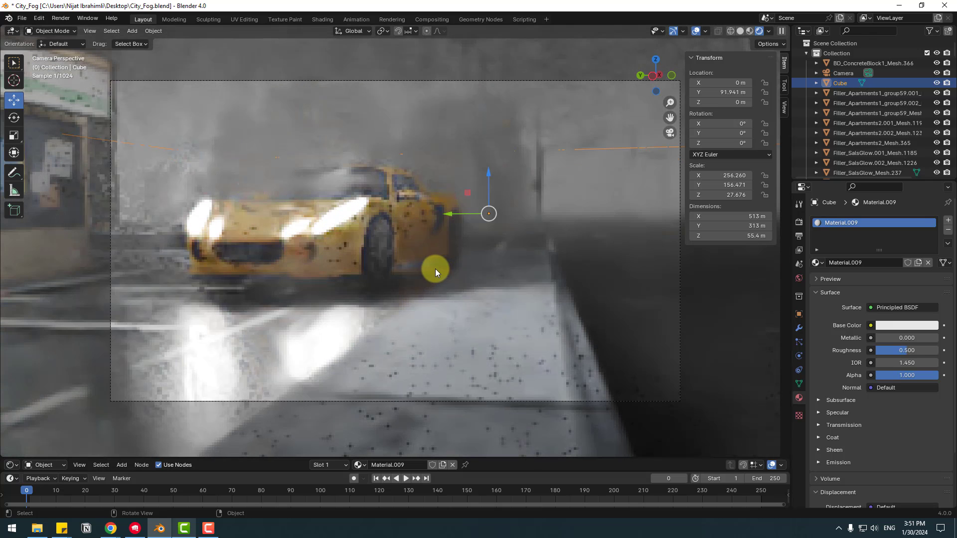
mouse_move(435, 268)
middle_down()
mouse_move(379, 267)
mouse_move(476, 276)
mouse_move(447, 278)
middle_up()
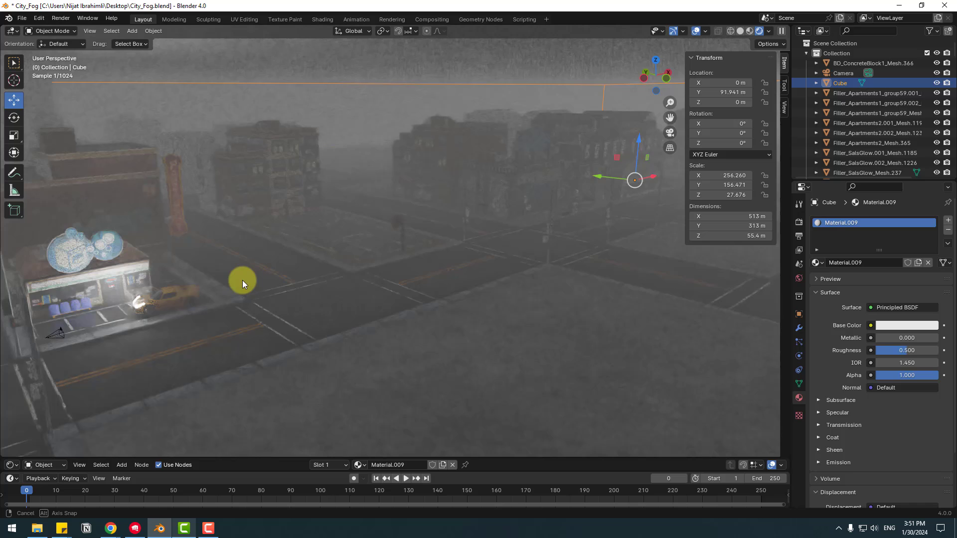
scroll(249, 277, up, 6)
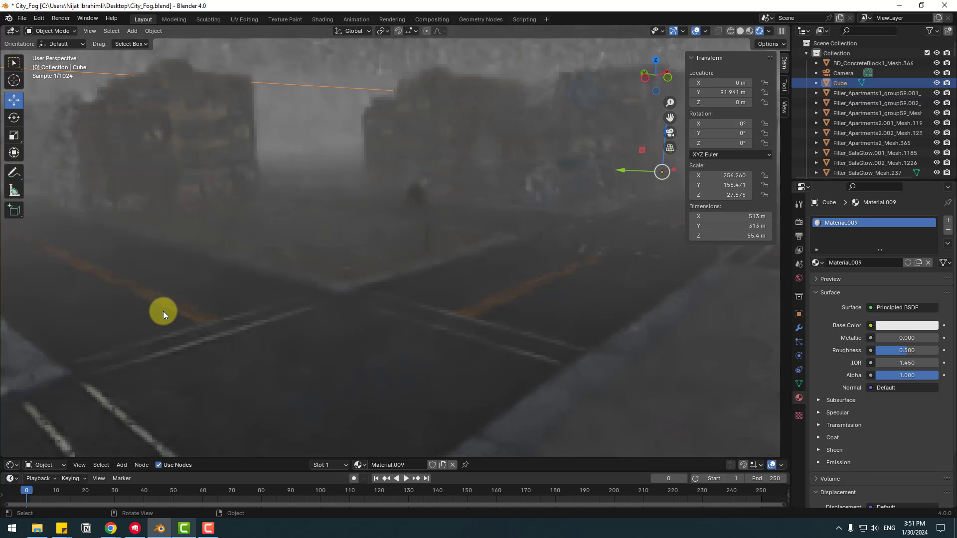
middle_drag(163, 311, 197, 300)
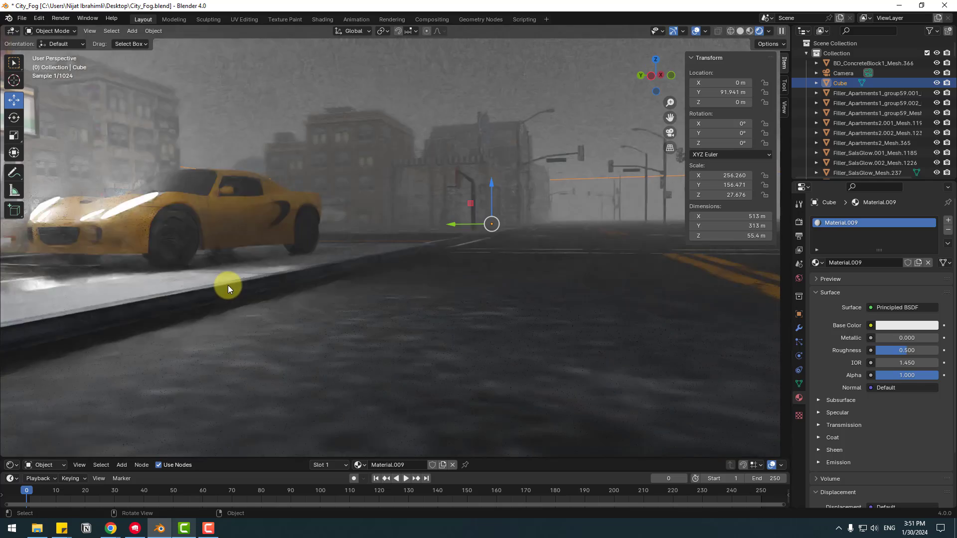
click(436, 249)
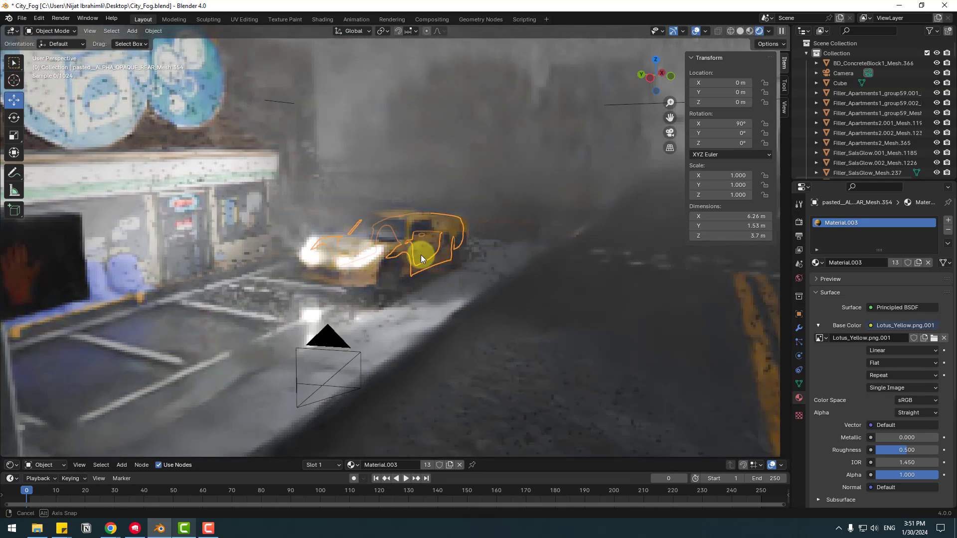